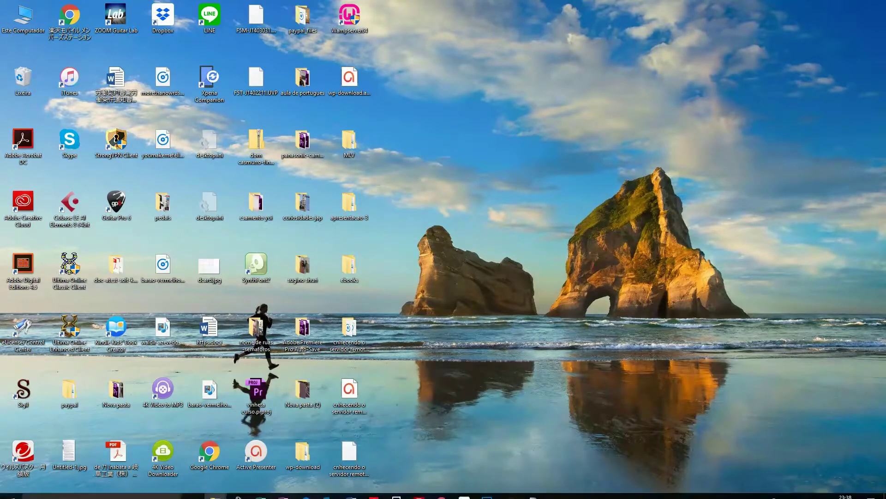
click(444, 492)
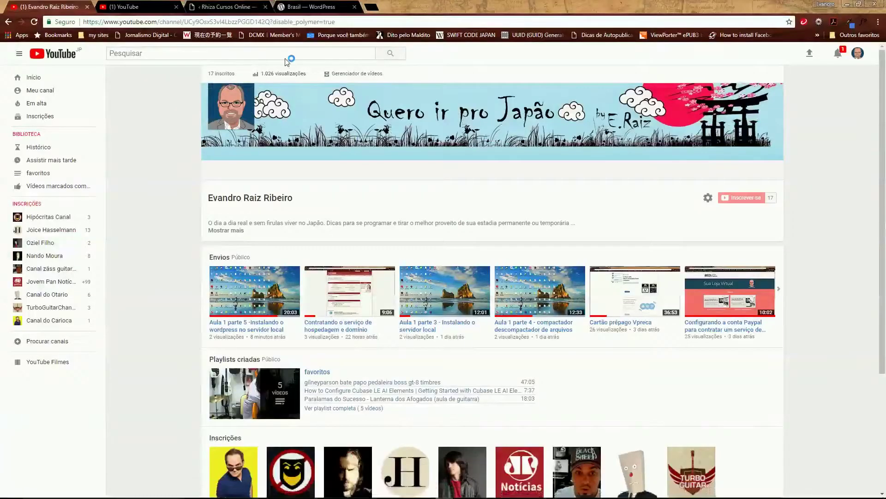
click(364, 20)
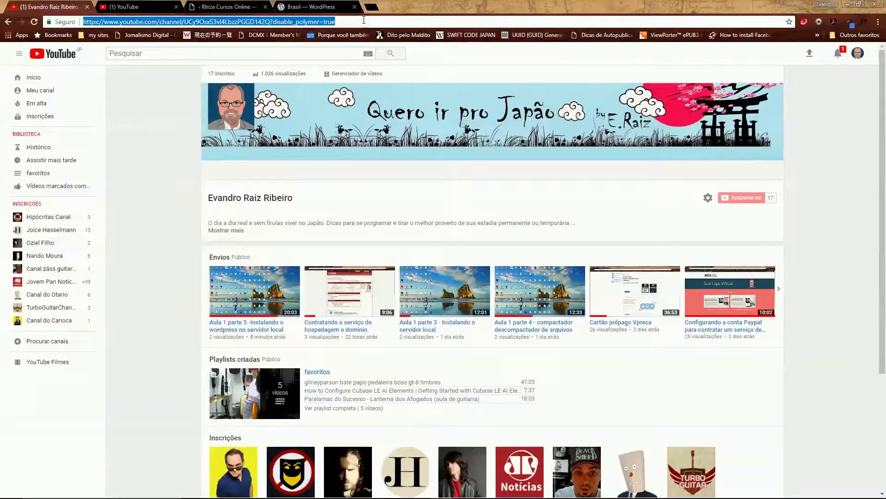
text(www.powew)
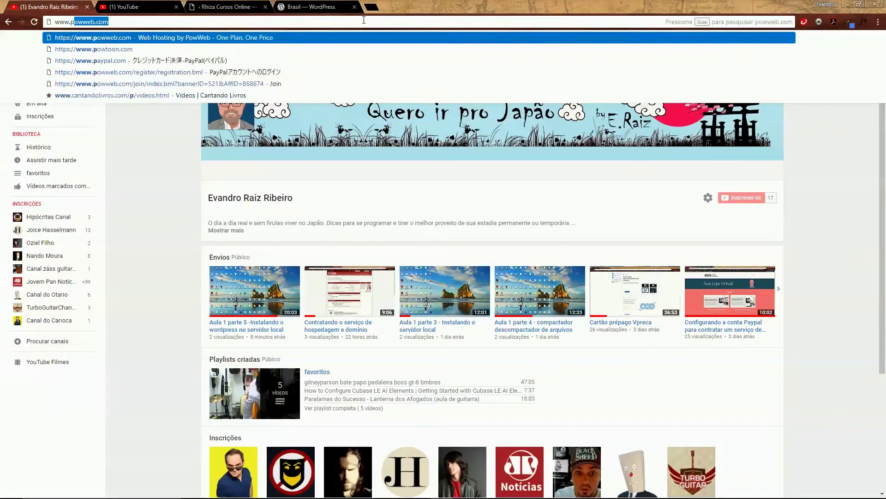
text(.bom)
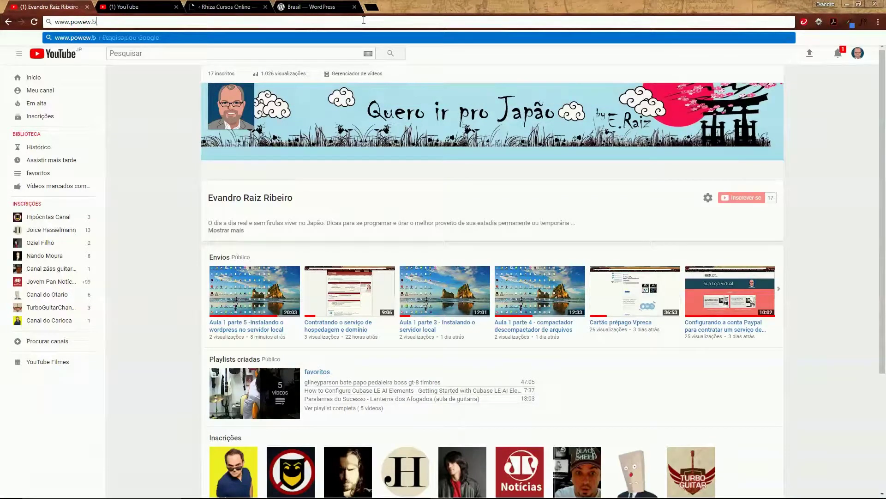
key(BackSpace)
key(BackSpace)
key(BackSpace)
key(BackSpace)
key(BackSpace)
key(BackSpace)
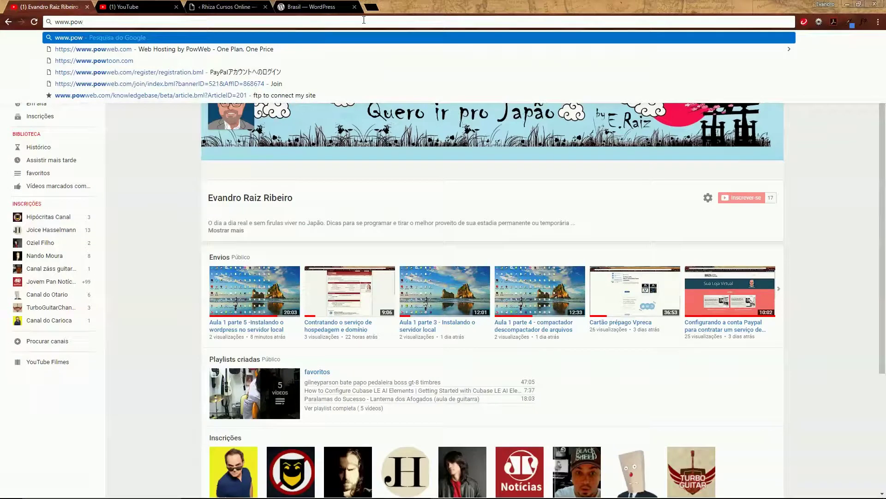
text(web.com)
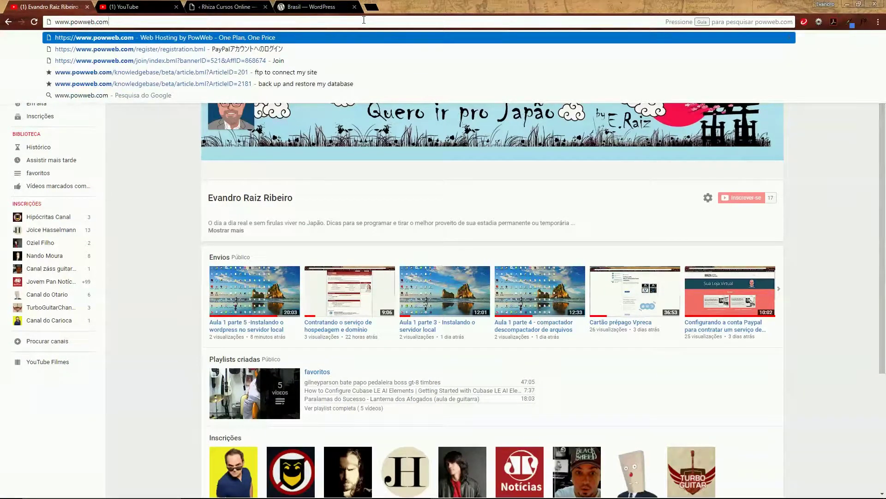
key(Return)
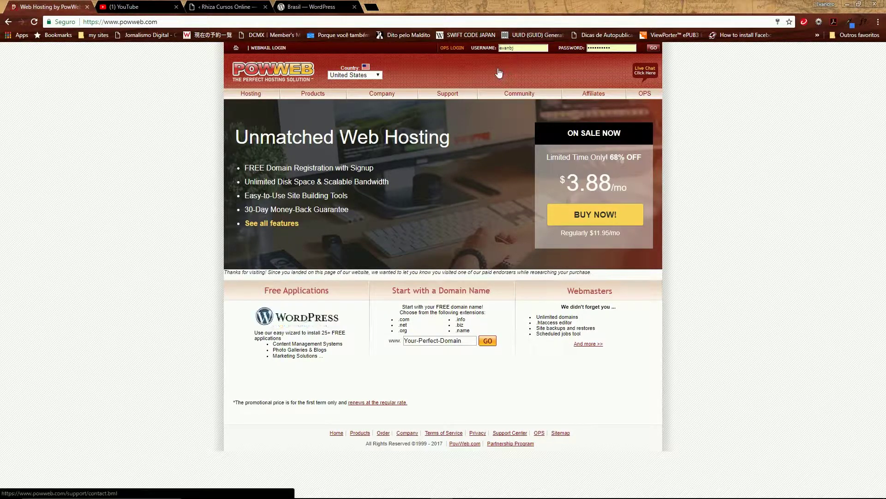
Log in to PowWeb and scroll the Control Panel until the WP Essential offer appears
click(653, 49)
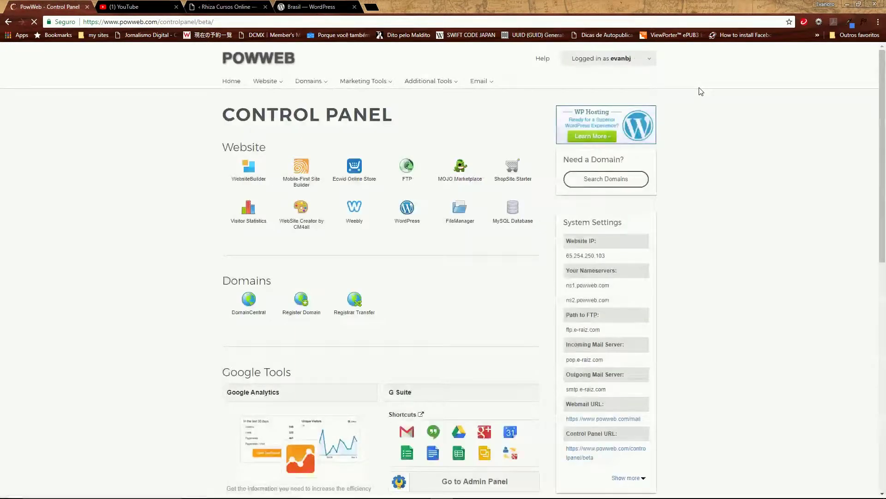
scroll(683, 184, down, 1)
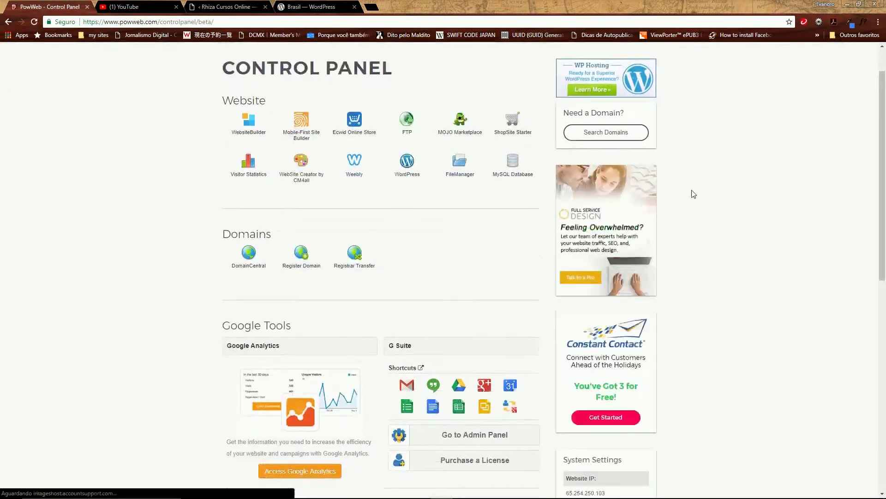
scroll(693, 194, down, 10)
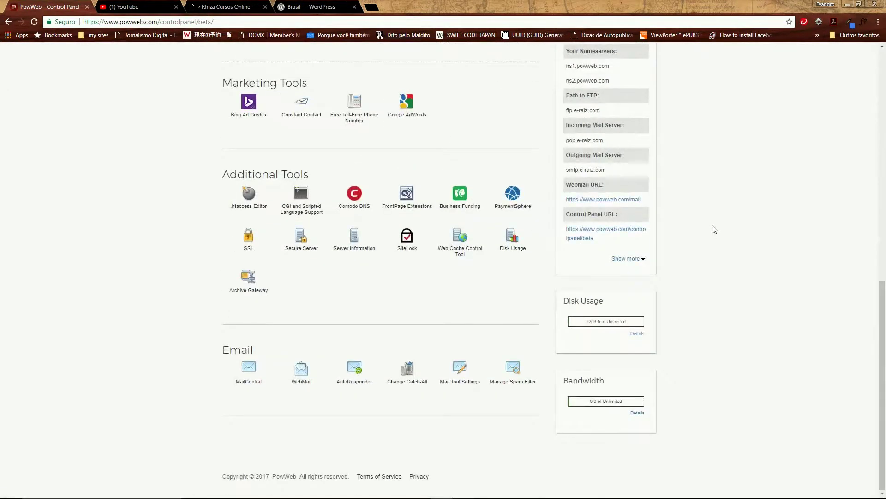
scroll(715, 230, up, 9)
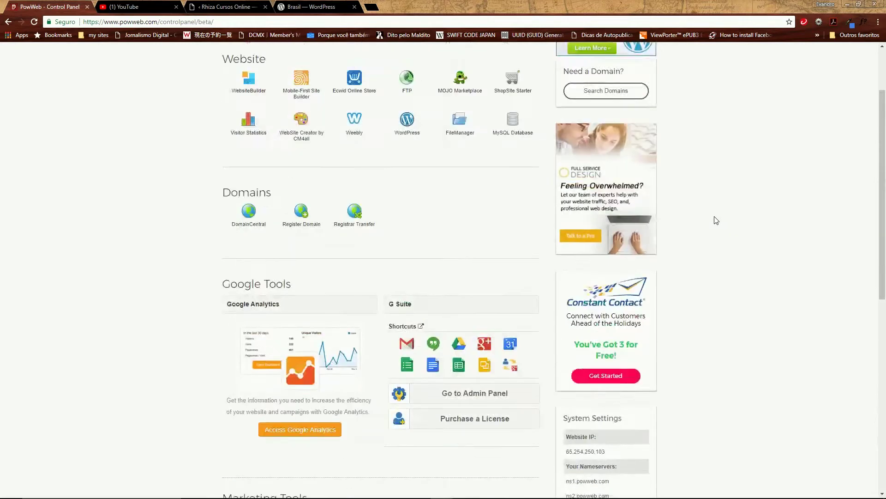
scroll(716, 220, up, 2)
scroll(716, 220, down, 10)
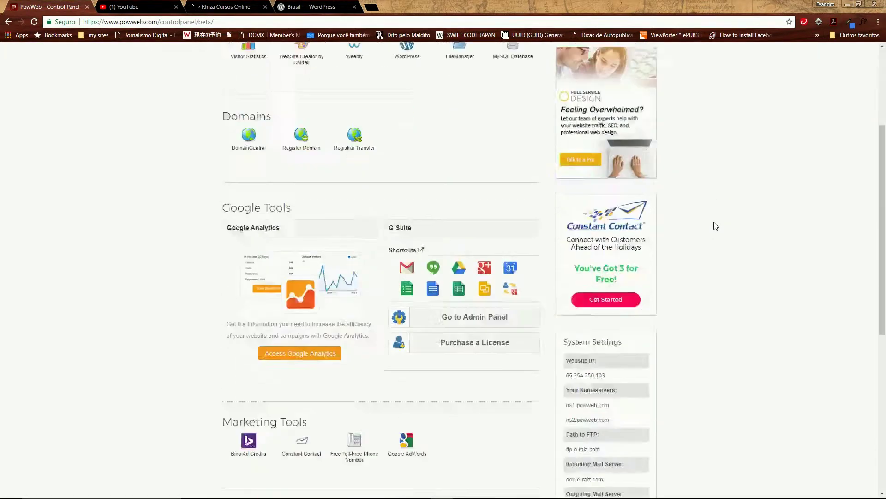
scroll(716, 227, up, 10)
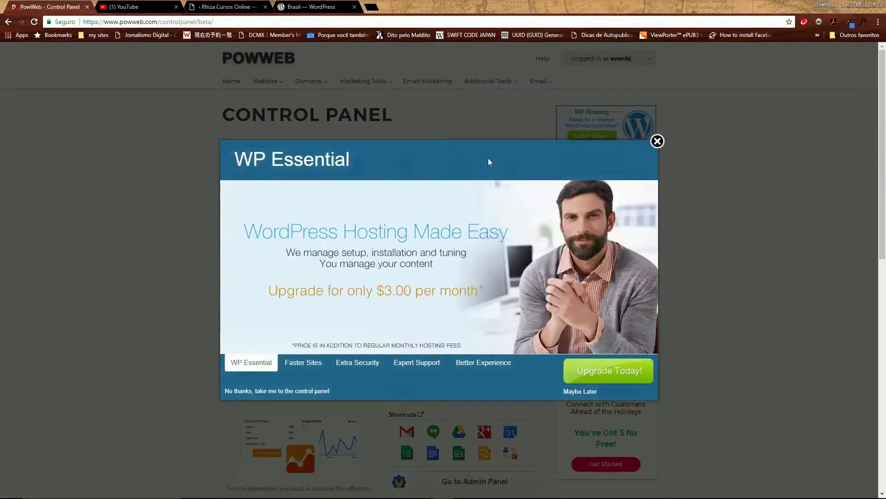
Dismiss the WP Essential upgrade offer and scroll through the Control Panel sections
click(657, 142)
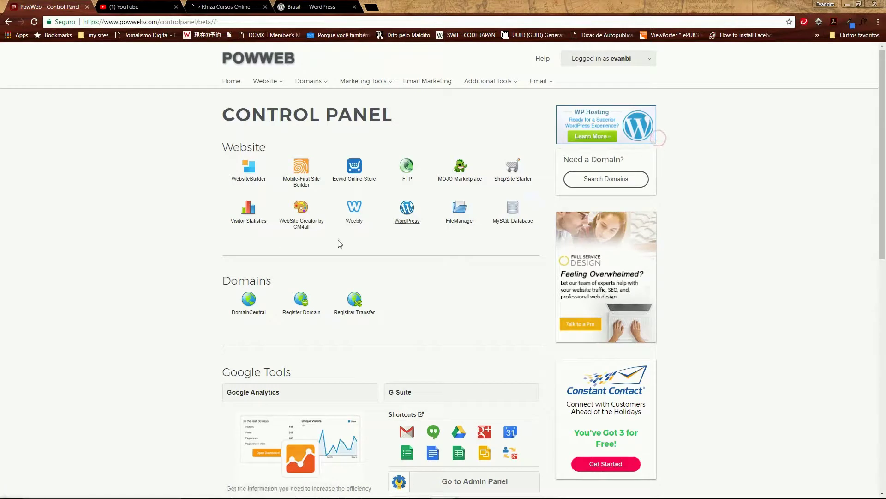
scroll(337, 245, down, 2)
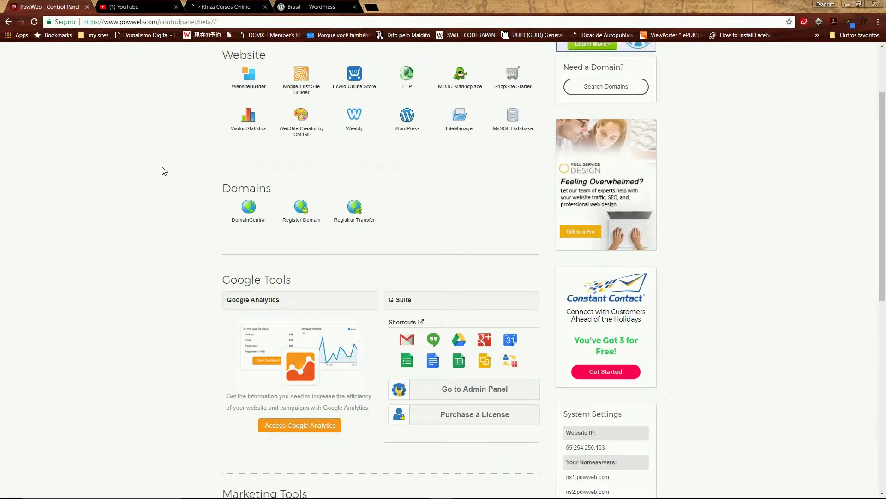
scroll(167, 171, up, 2)
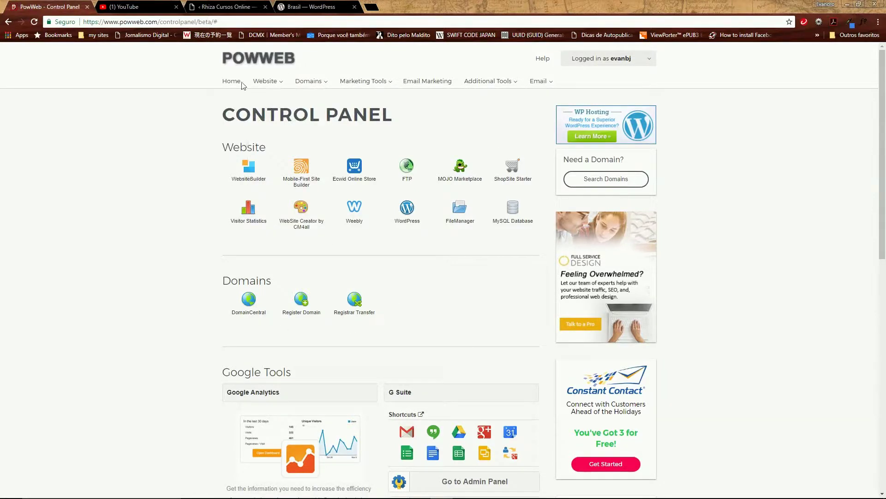
mouse_move(283, 86)
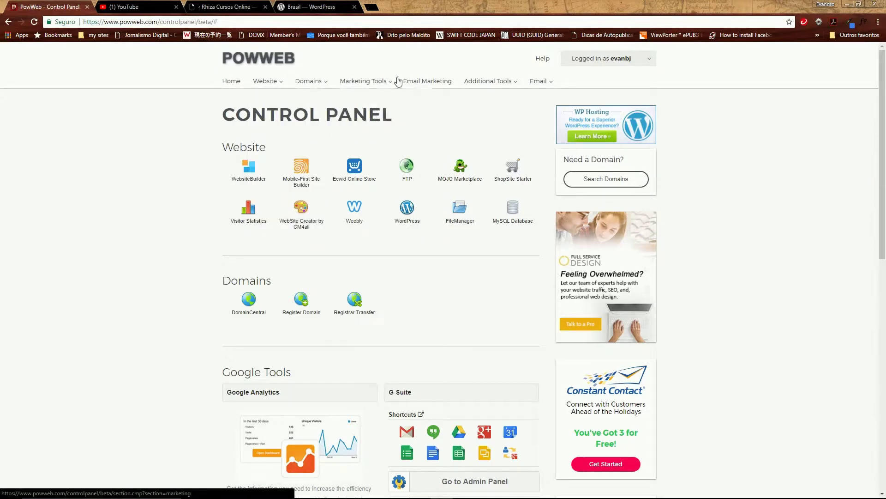
mouse_move(542, 83)
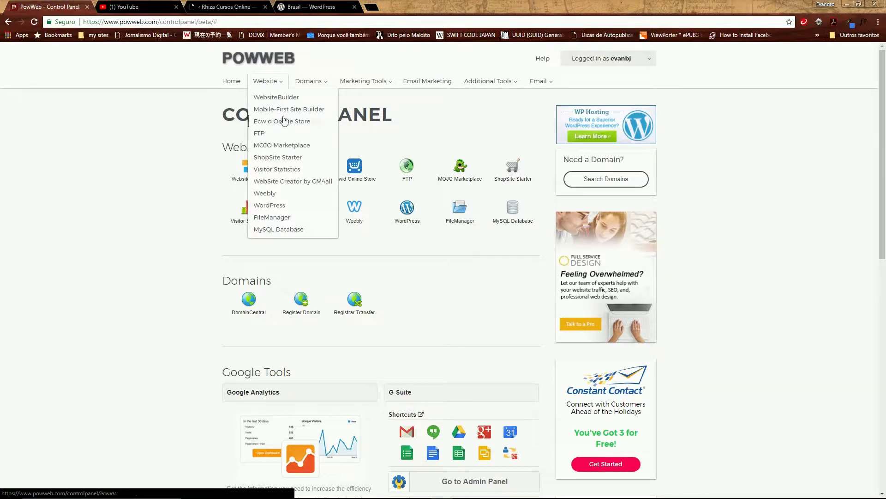
mouse_move(365, 83)
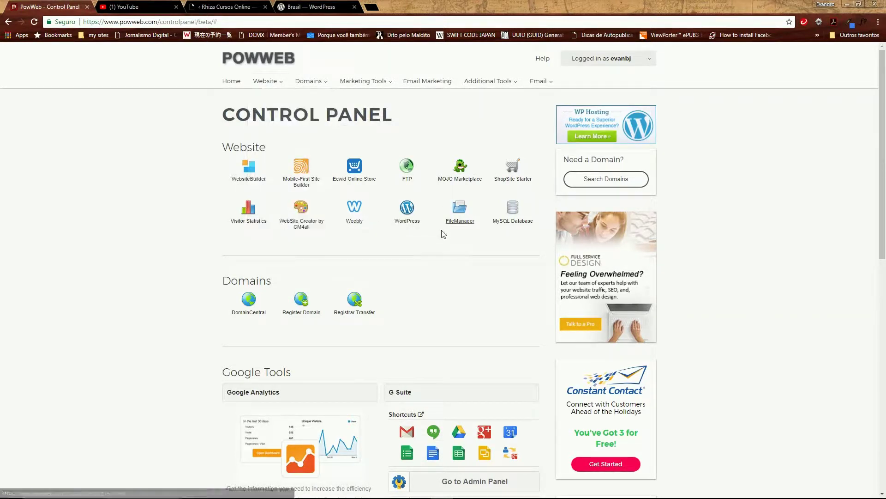
mouse_move(269, 88)
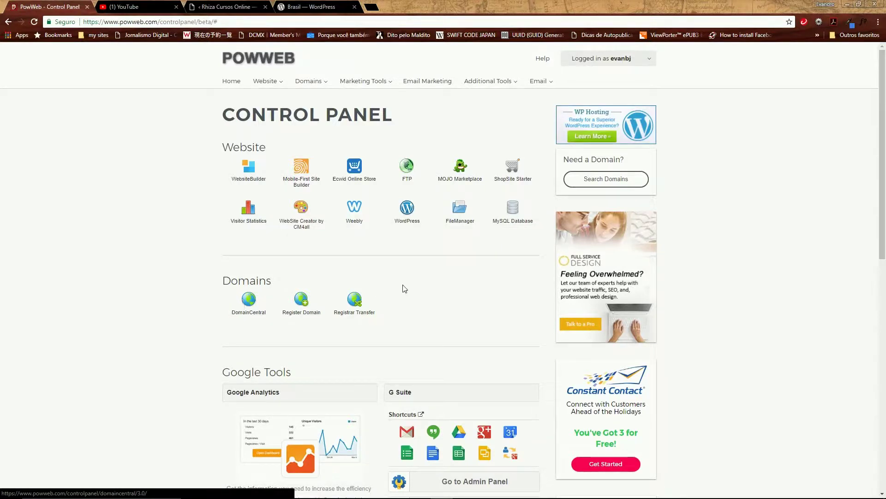
scroll(400, 290, down, 10)
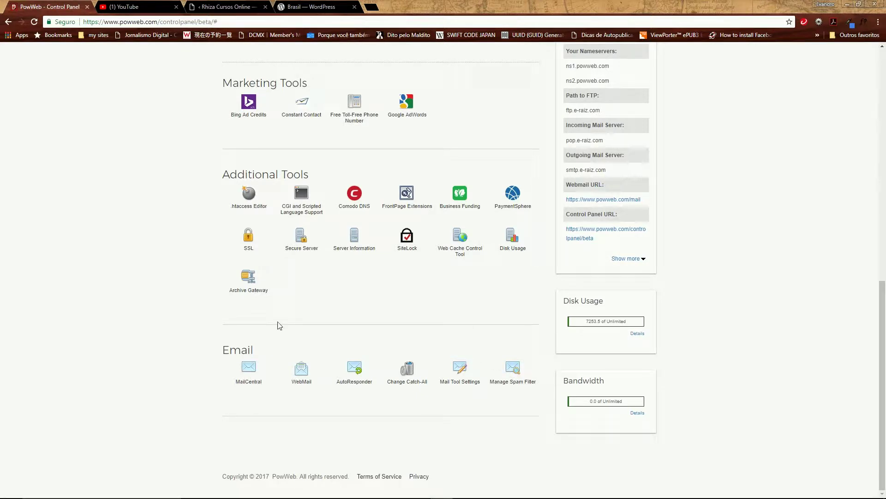
scroll(314, 326, up, 6)
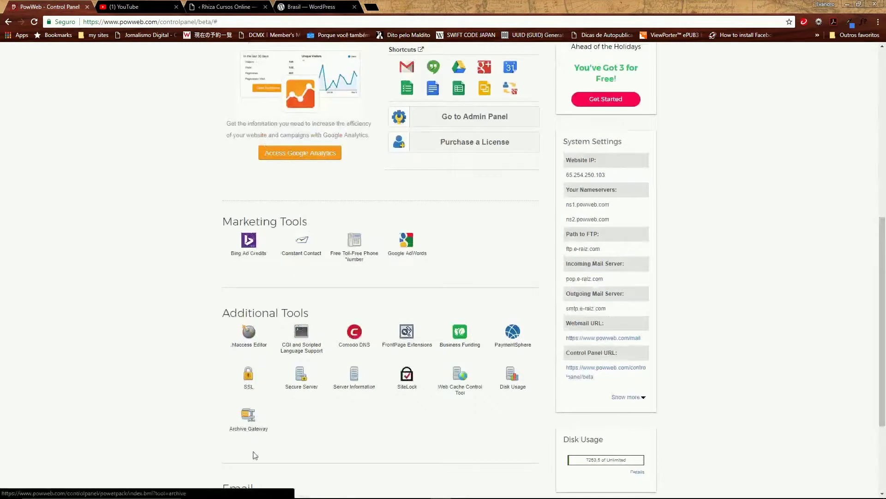
scroll(313, 244, up, 5)
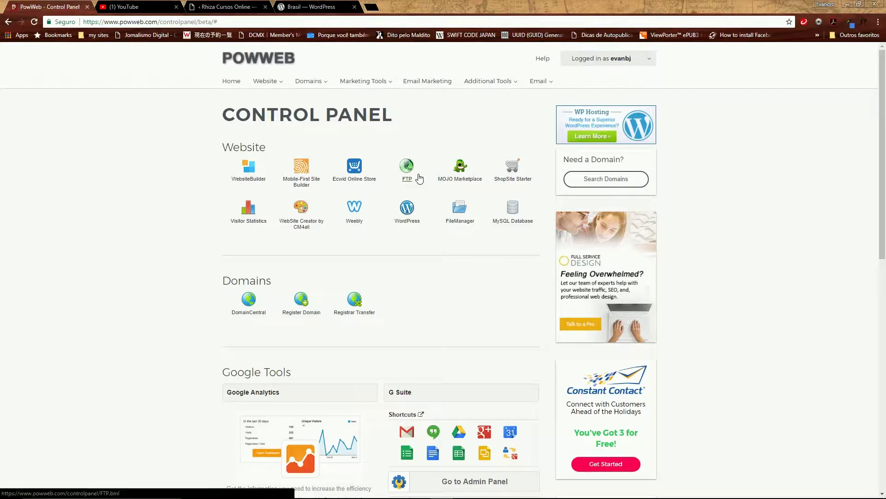
scroll(393, 179, down, 10)
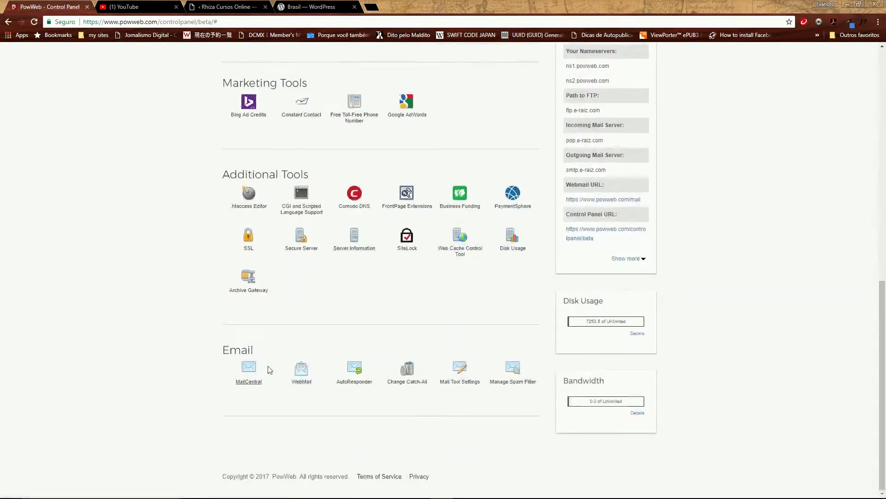
scroll(388, 96, up, 2)
scroll(402, 116, up, 9)
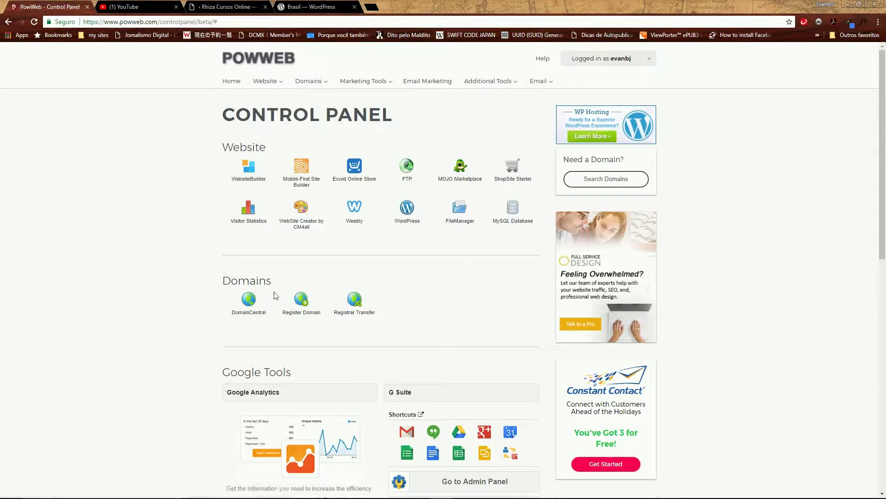
scroll(472, 291, down, 8)
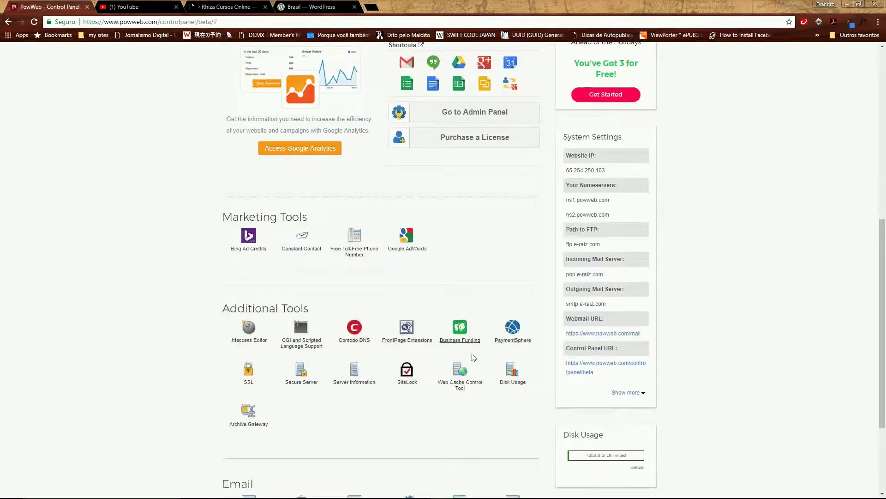
scroll(348, 323, up, 8)
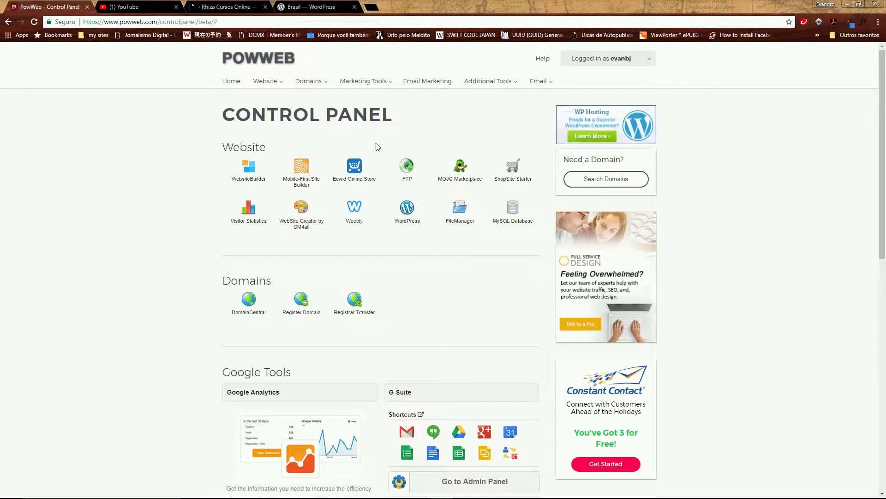
mouse_move(274, 89)
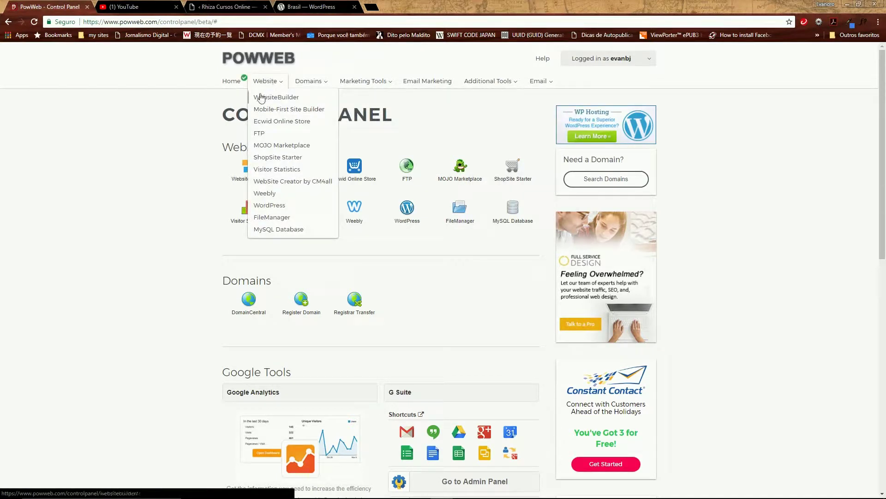
mouse_move(460, 86)
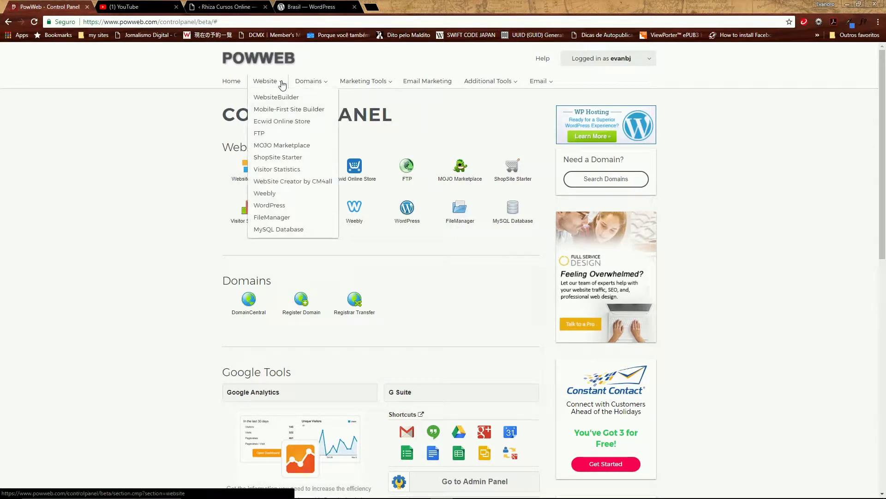
Open FileManager and collapse then re-expand the root folder to list adopt, alunos, htdocs and others
click(288, 217)
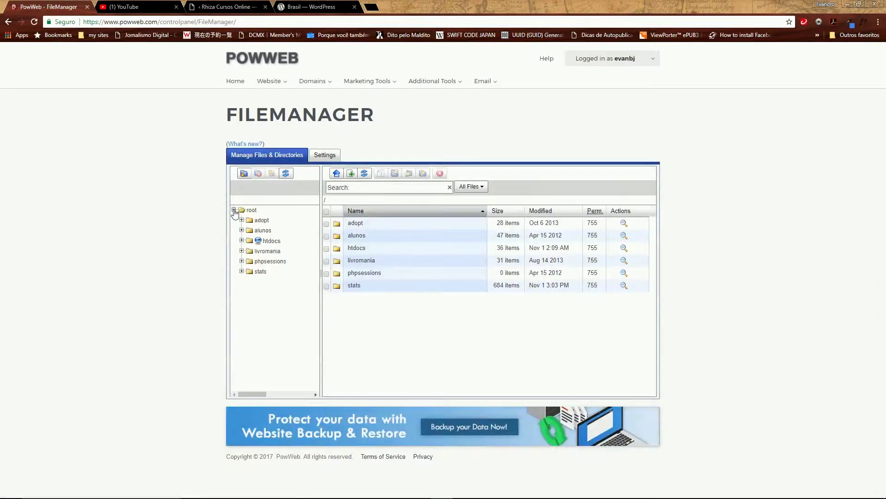
click(233, 210)
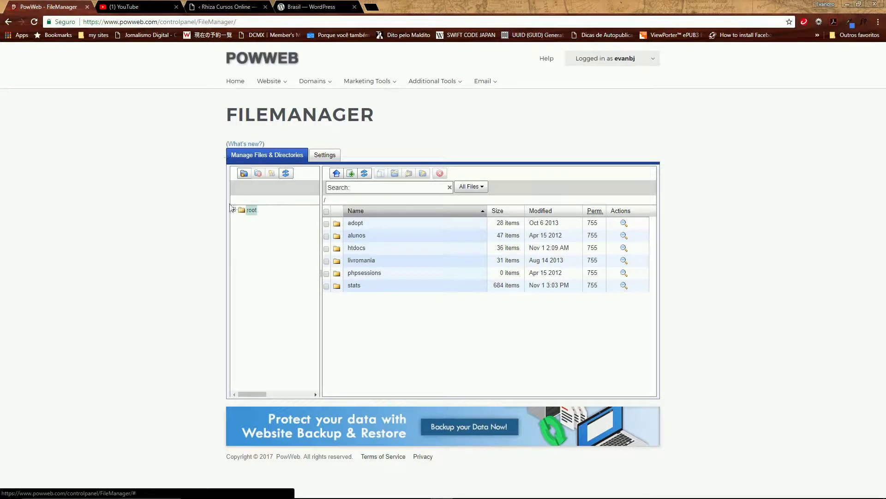
click(234, 210)
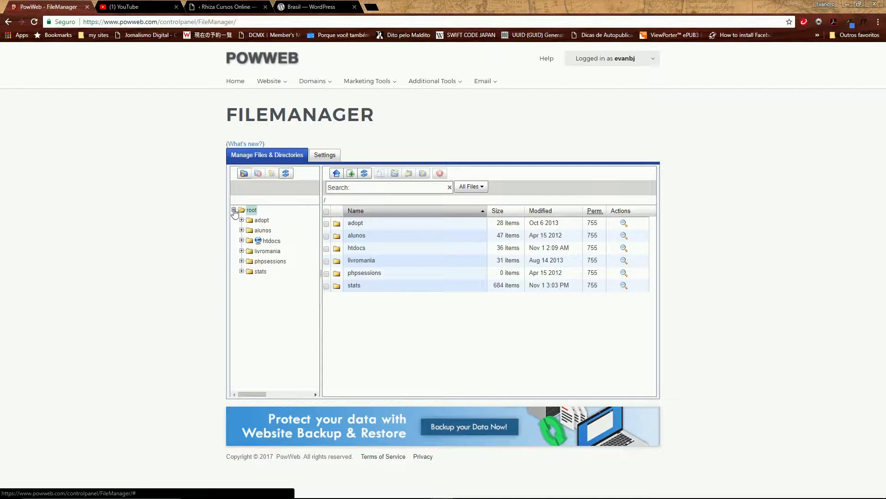
click(234, 210)
click(234, 210)
click(233, 210)
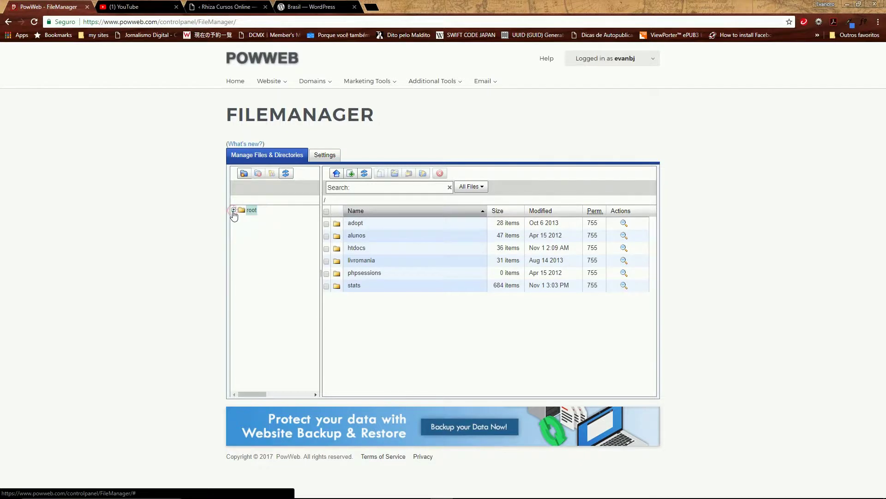
click(234, 210)
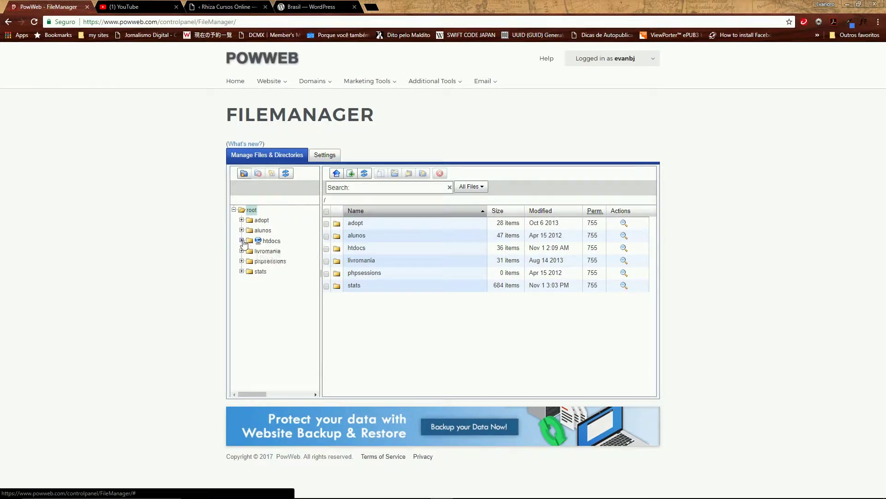
Expand htdocs in the folder tree and scroll through its subfolders to find mlv
click(242, 241)
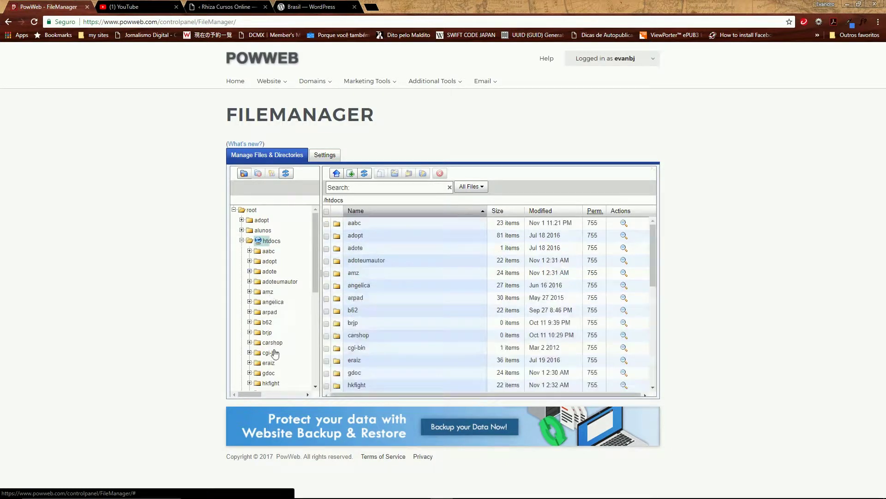
drag(314, 284, 315, 378)
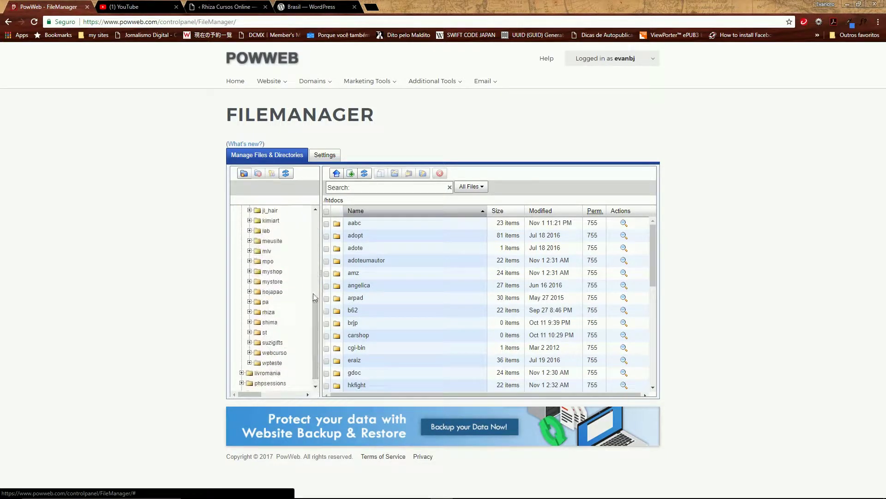
scroll(314, 331, up, 10)
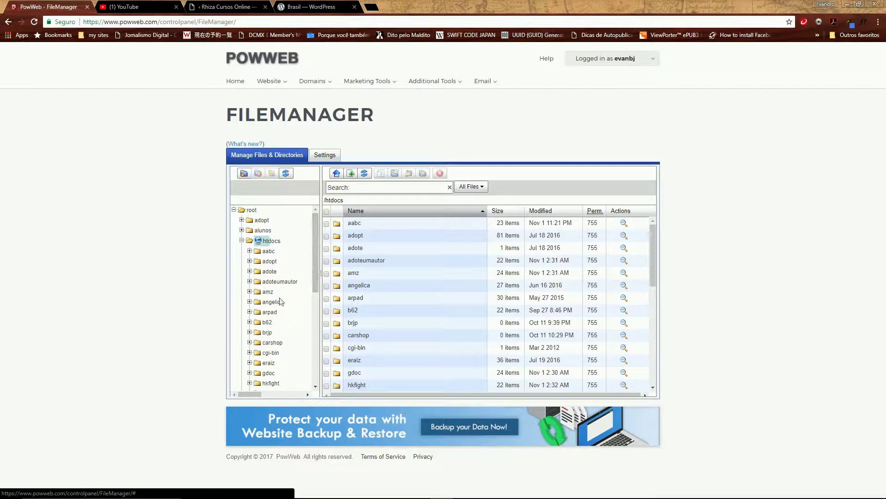
Toggle htdocs closed and open again, browse its subfolders once more, then collapse it
click(242, 241)
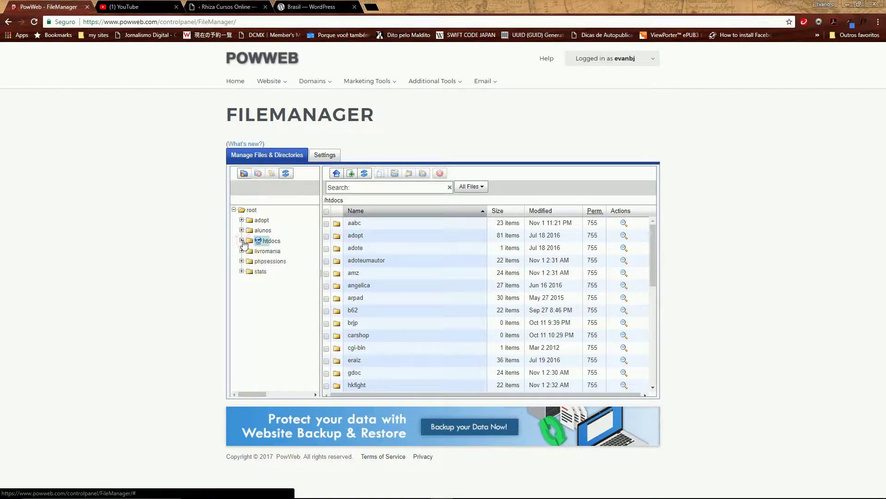
click(241, 241)
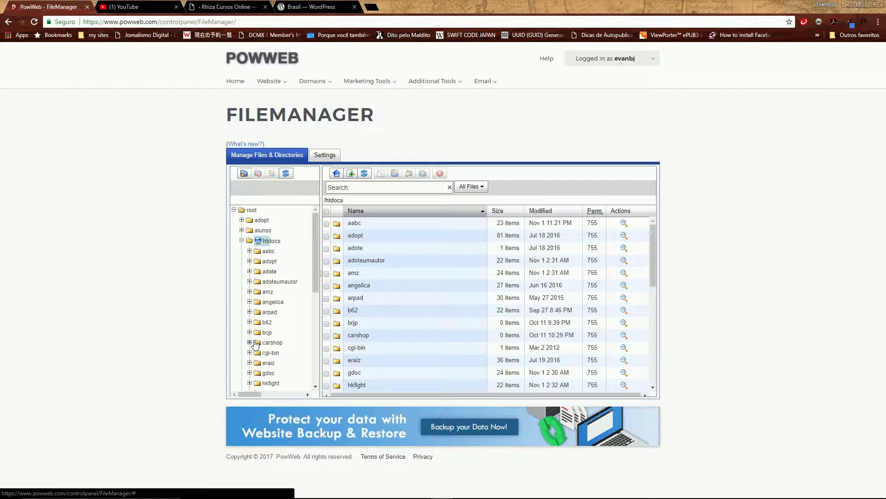
click(241, 241)
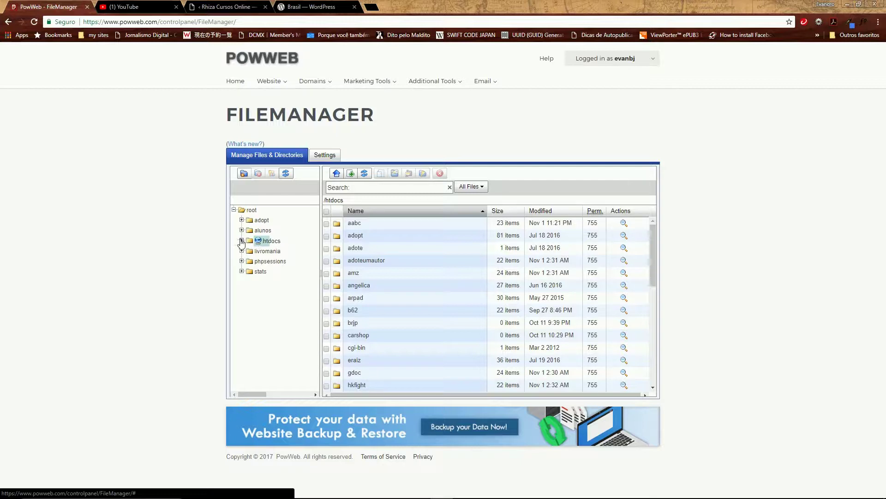
click(241, 241)
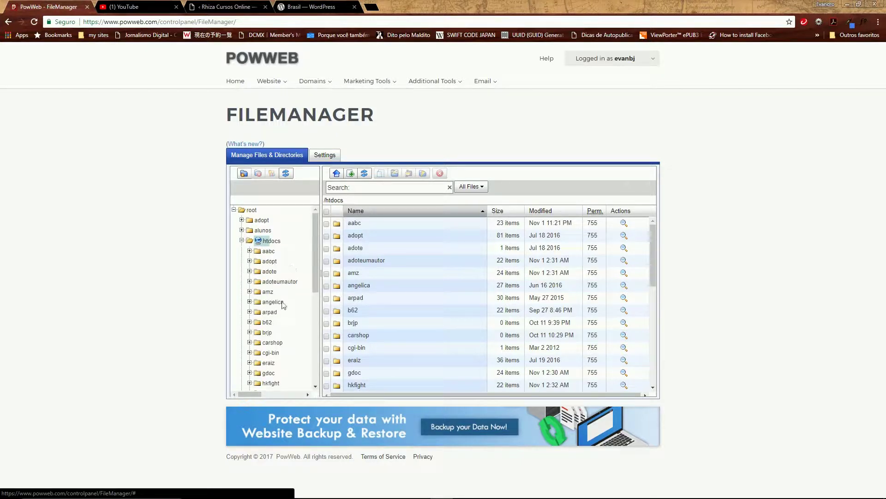
drag(314, 287, 314, 381)
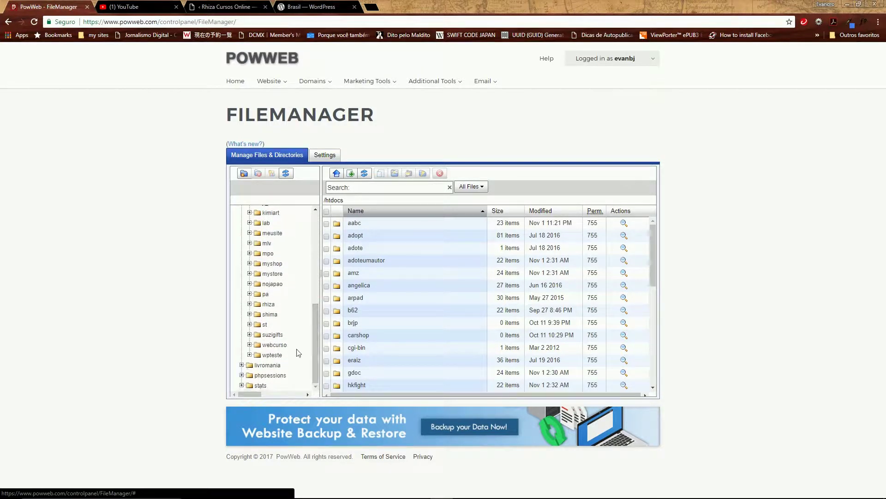
drag(313, 341, 326, 248)
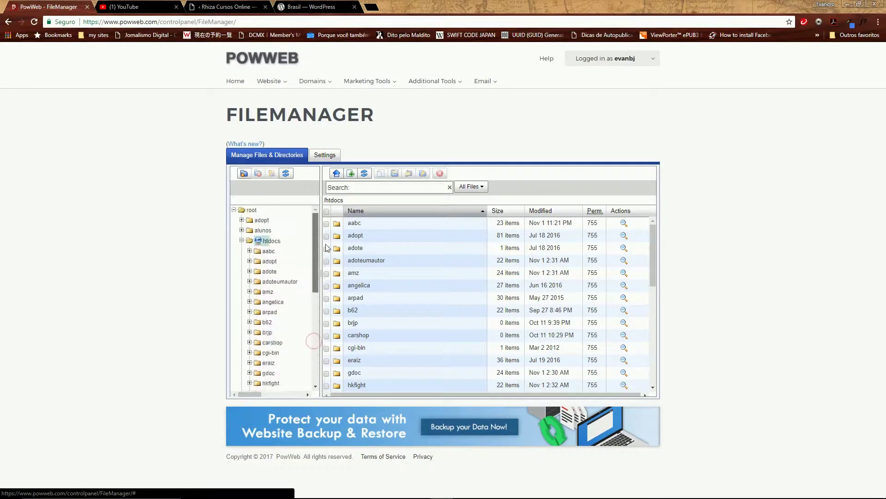
click(241, 241)
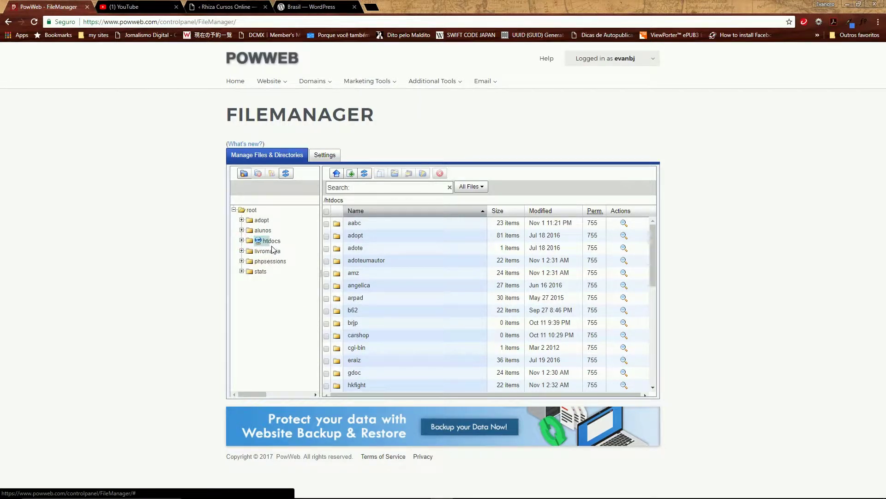
Return to the control panel home page and scroll down to the Domains section
click(237, 83)
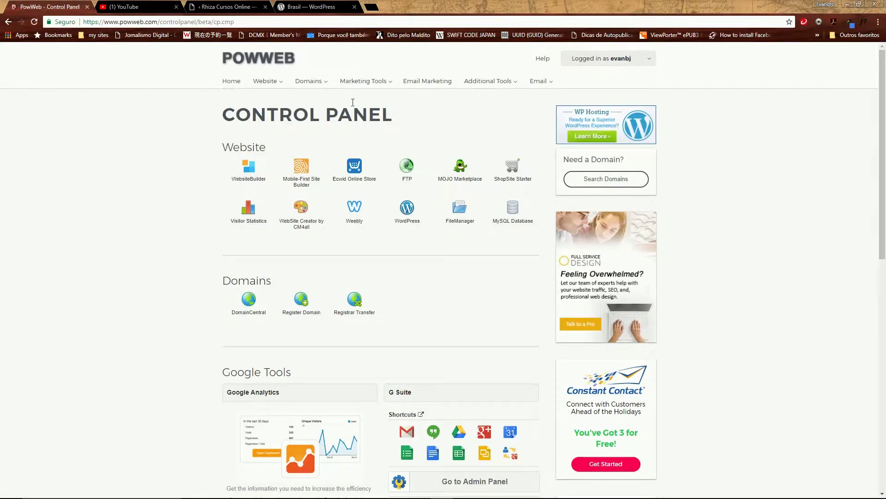
scroll(475, 223, down, 2)
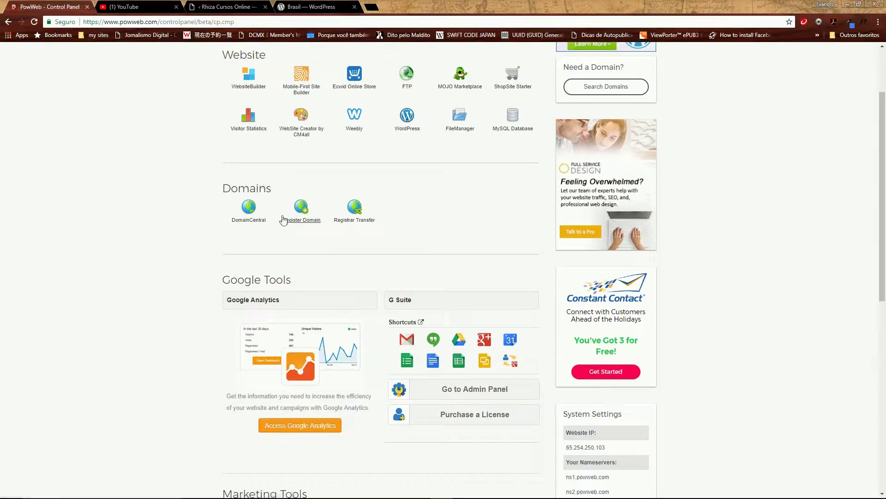
Open DomainCentral to list the brjp.org and e-raiz.com domains
click(250, 208)
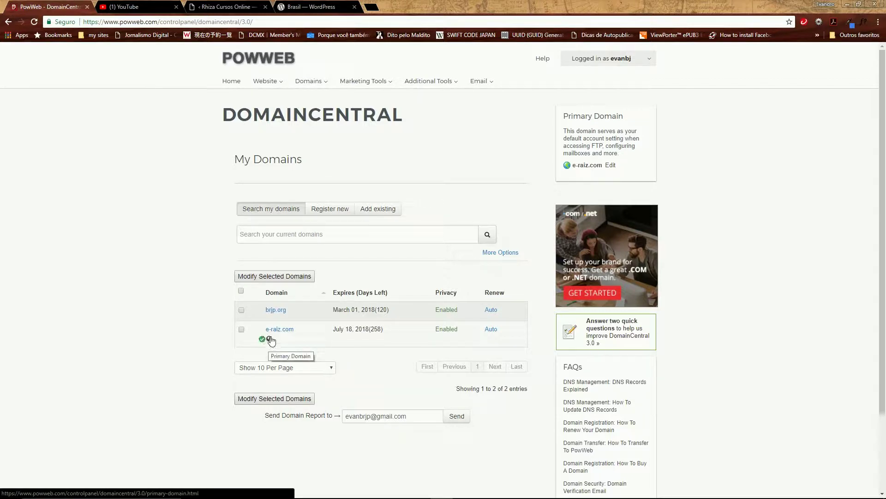
click(270, 340)
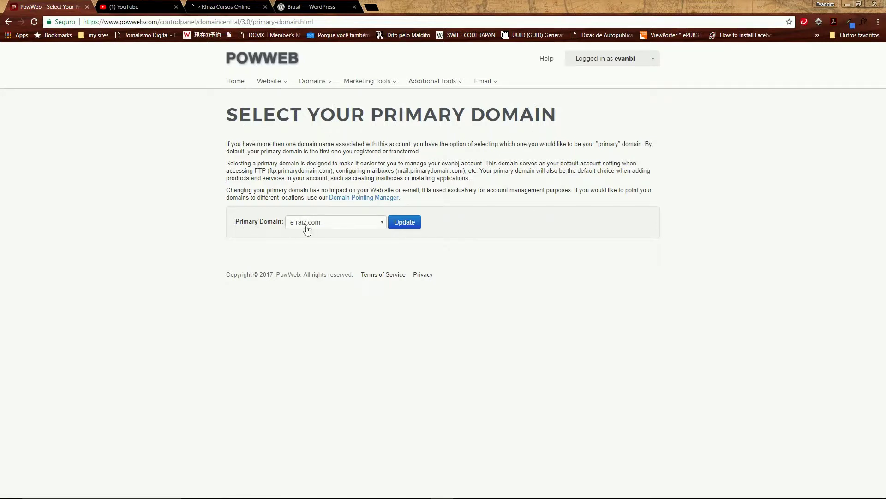
click(383, 226)
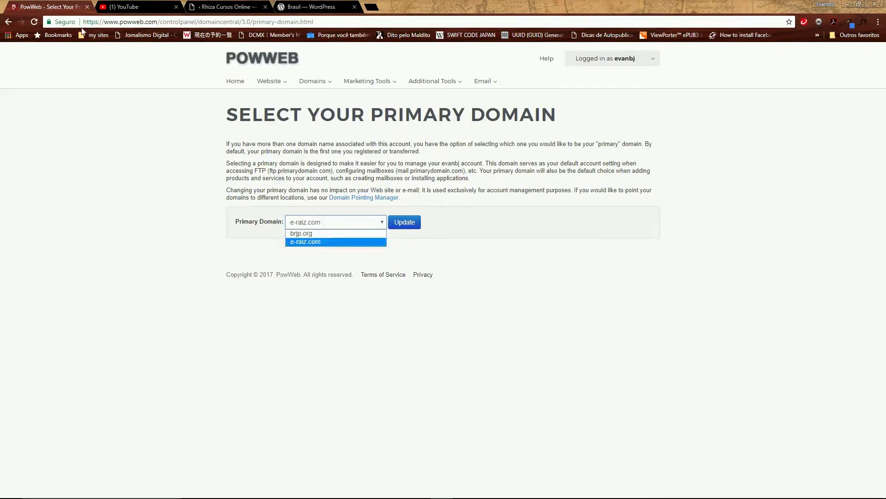
click(9, 22)
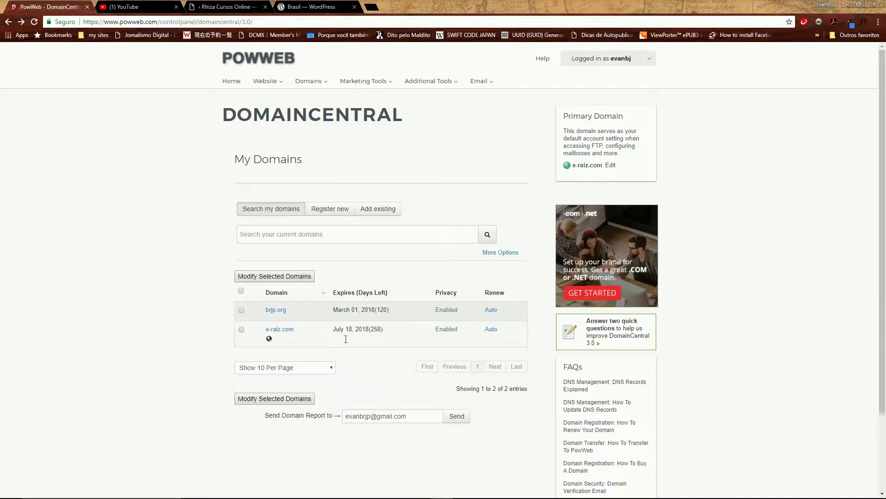
mouse_move(346, 497)
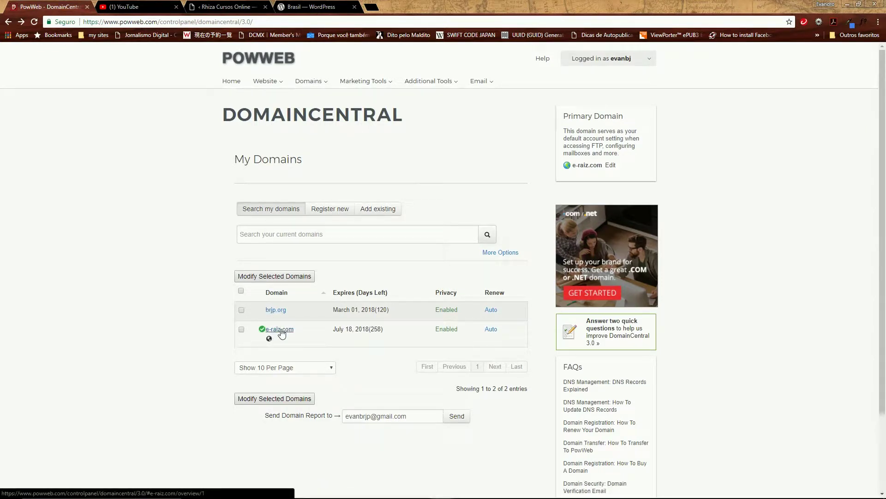
Expand e-raiz.com and brjp.org and show each domain's Subdomains tab
click(282, 330)
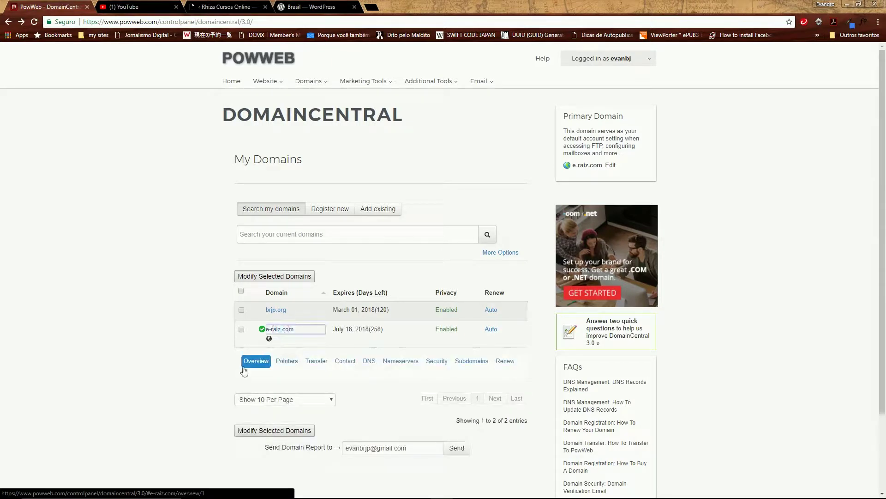
click(472, 363)
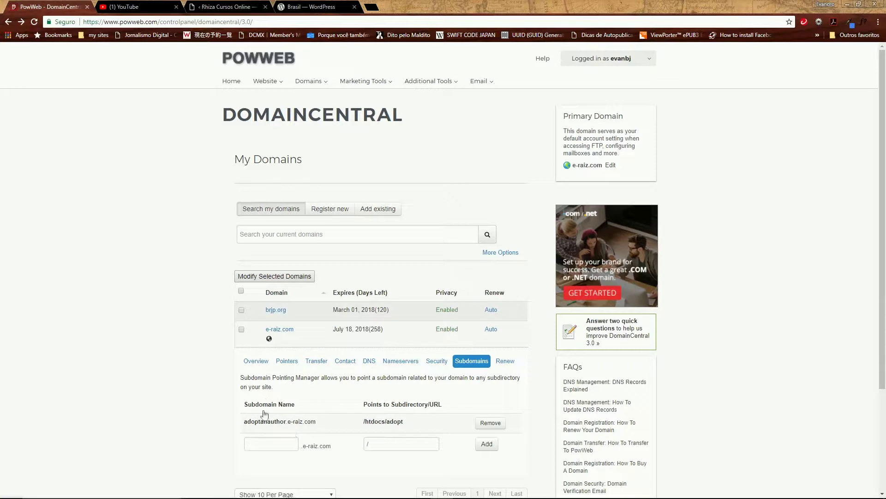
click(279, 311)
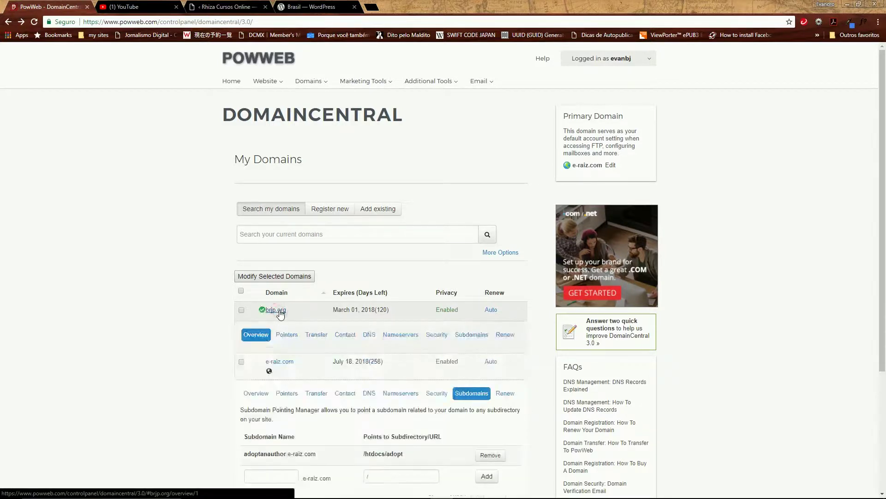
click(478, 341)
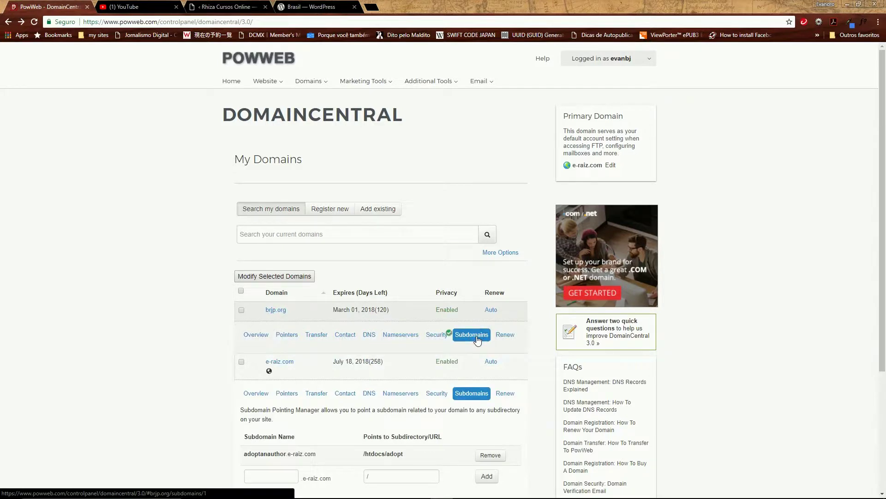
scroll(397, 432, down, 3)
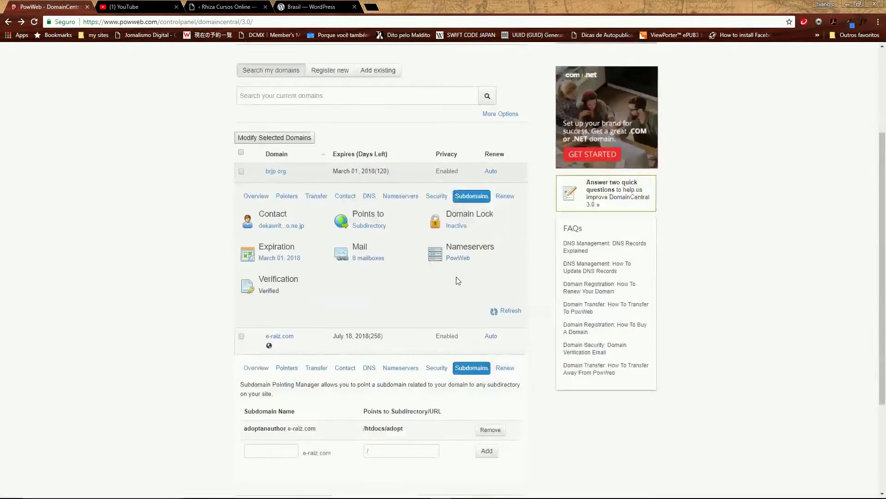
Load brjp.org's subdomain pointers and review entries like wpteste, webcurso and suzigifts with their folders
click(468, 198)
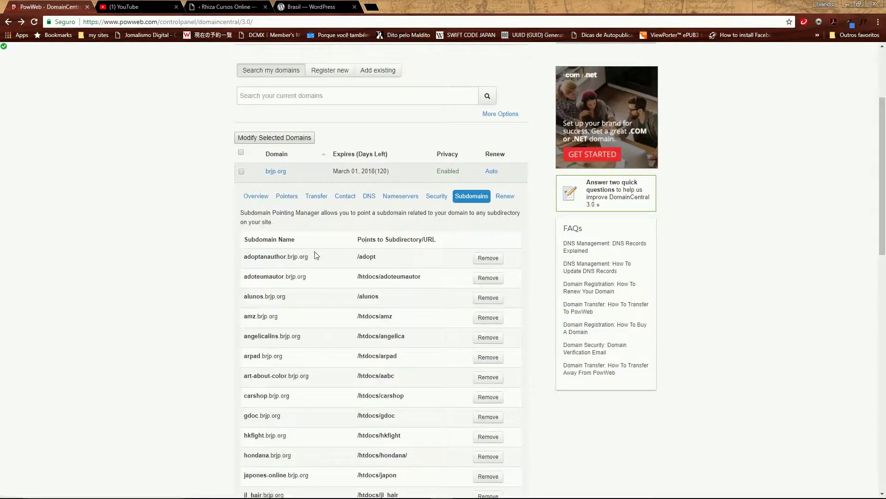
scroll(293, 350, down, 2)
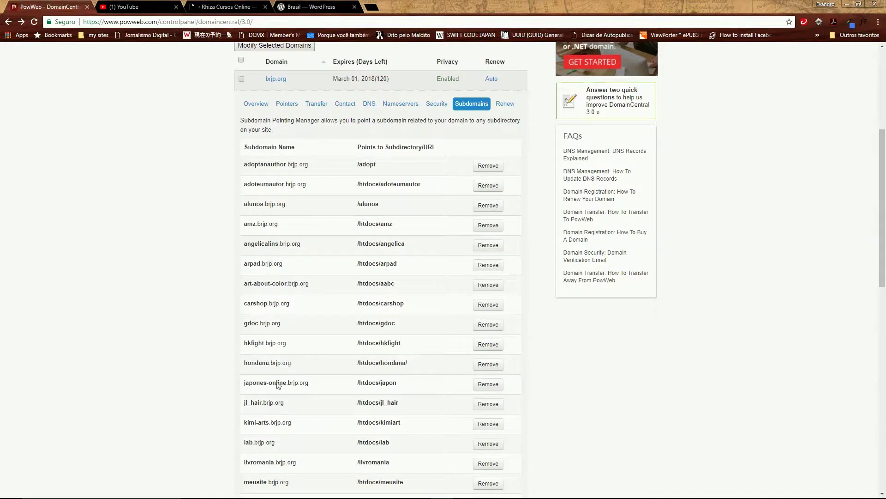
scroll(267, 462, down, 5)
scroll(250, 416, down, 10)
scroll(317, 293, up, 20)
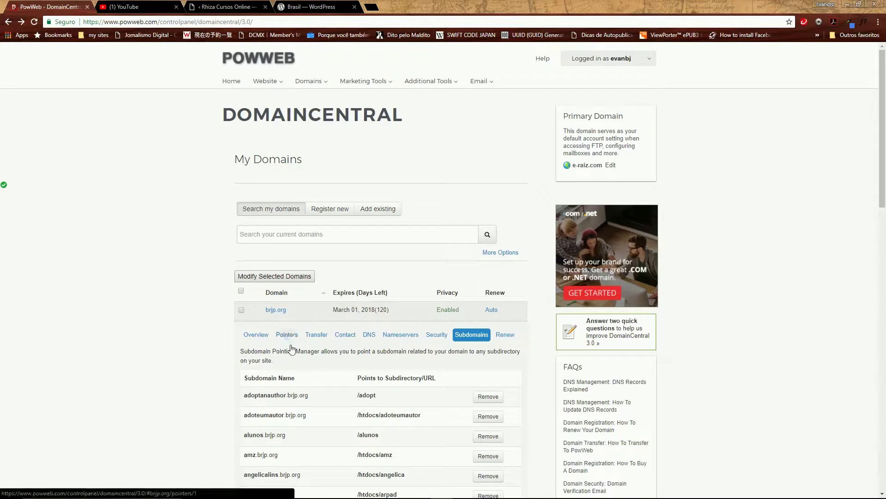
scroll(317, 366, down, 4)
scroll(319, 370, up, 4)
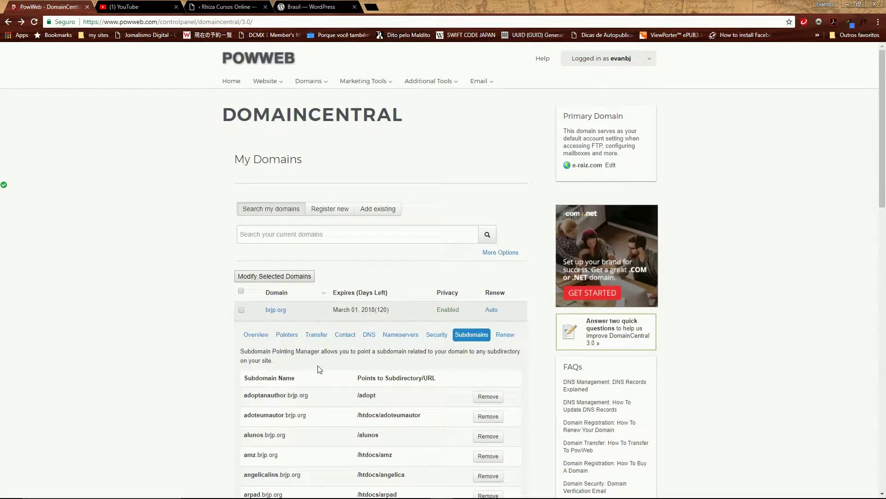
scroll(412, 374, down, 1)
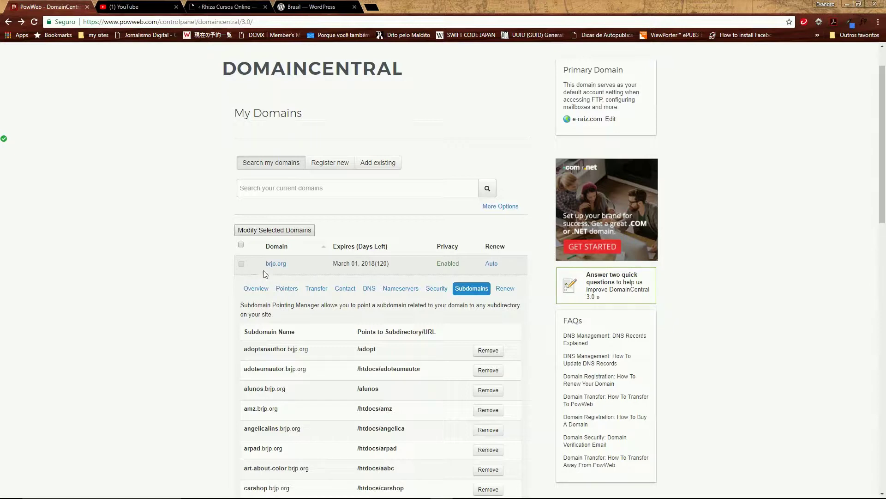
scroll(429, 406, down, 10)
scroll(417, 415, up, 9)
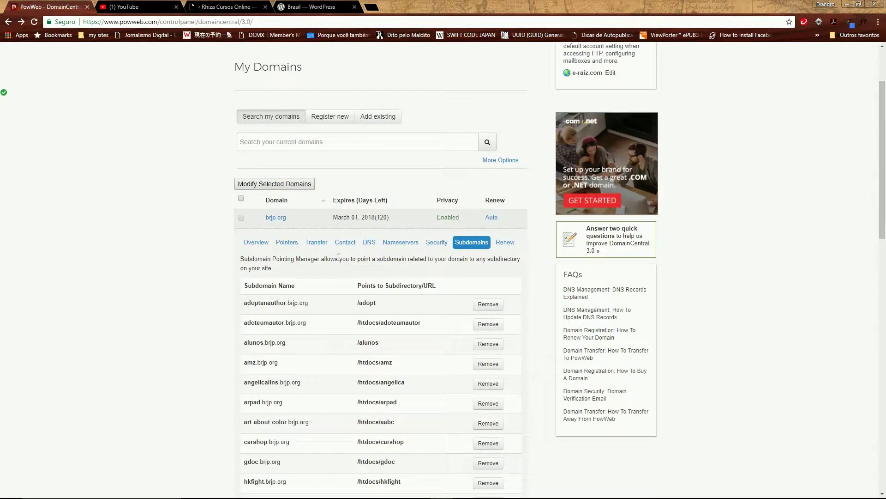
scroll(390, 362, down, 6)
scroll(365, 374, up, 6)
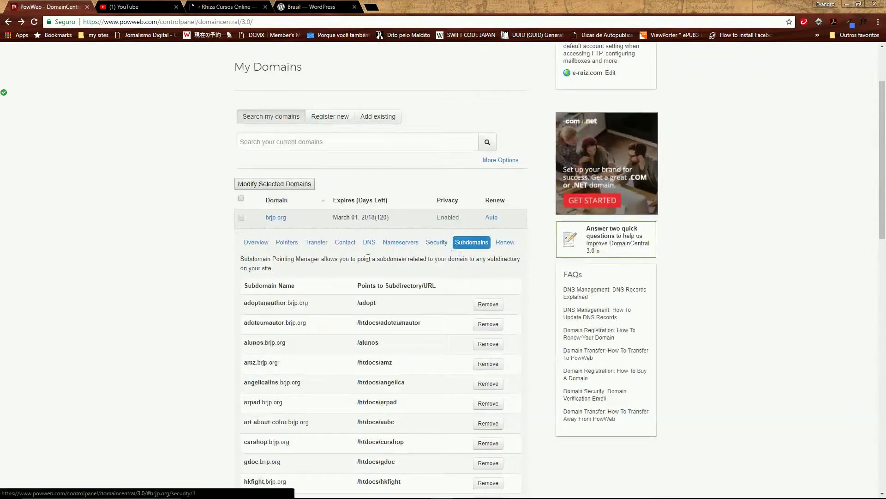
scroll(317, 382, down, 15)
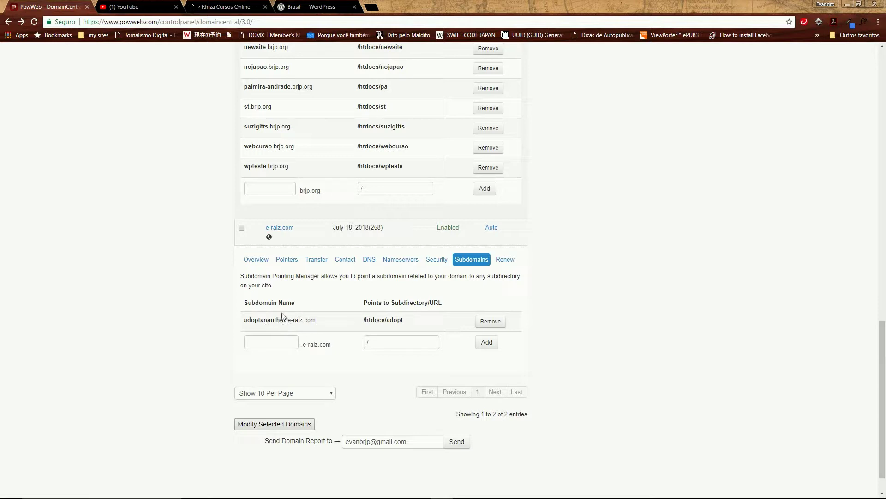
Add a petshop subdomain to e-raiz.com pointing to /htdocs/petshop
click(281, 342)
text(petshop)
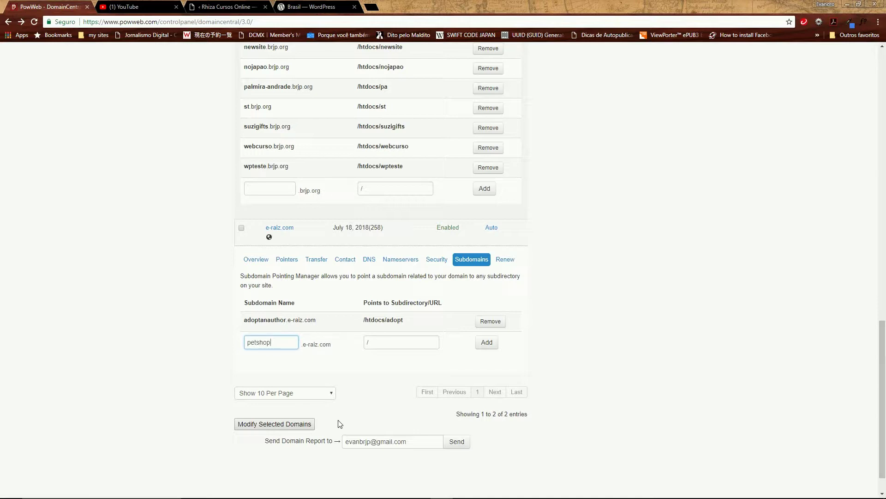
click(376, 343)
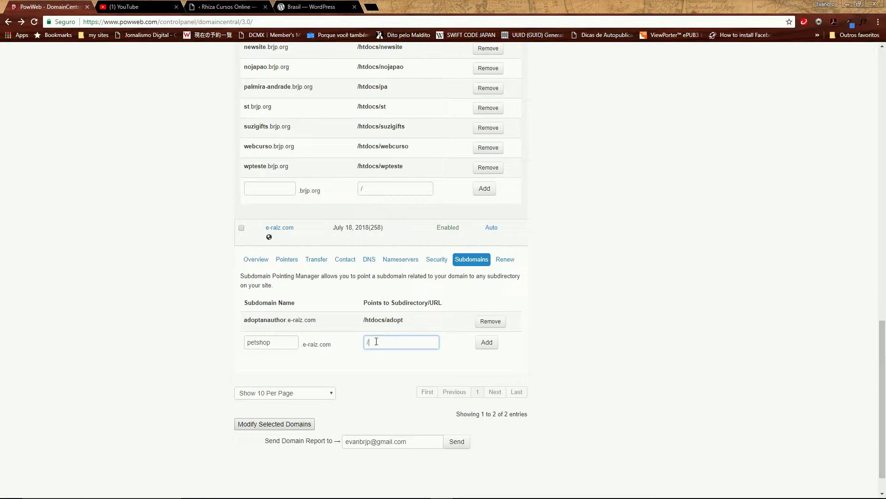
text(htdocs/)
text(petshop)
click(487, 344)
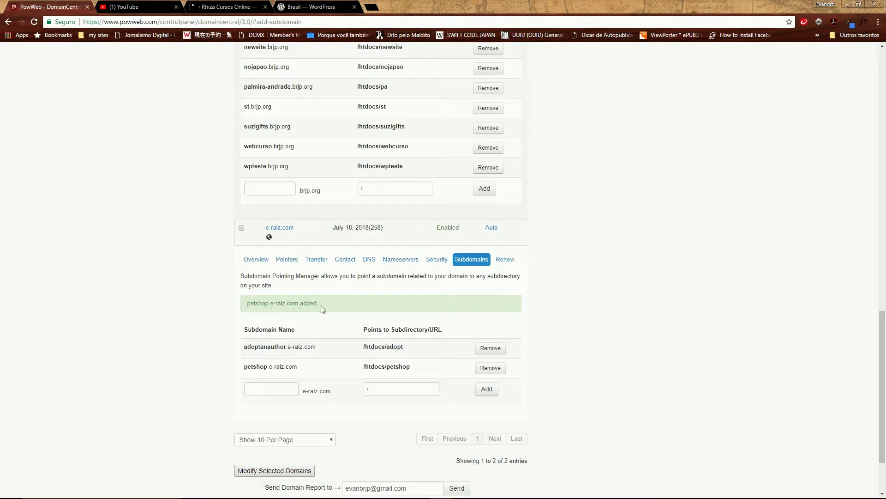
scroll(403, 331, up, 20)
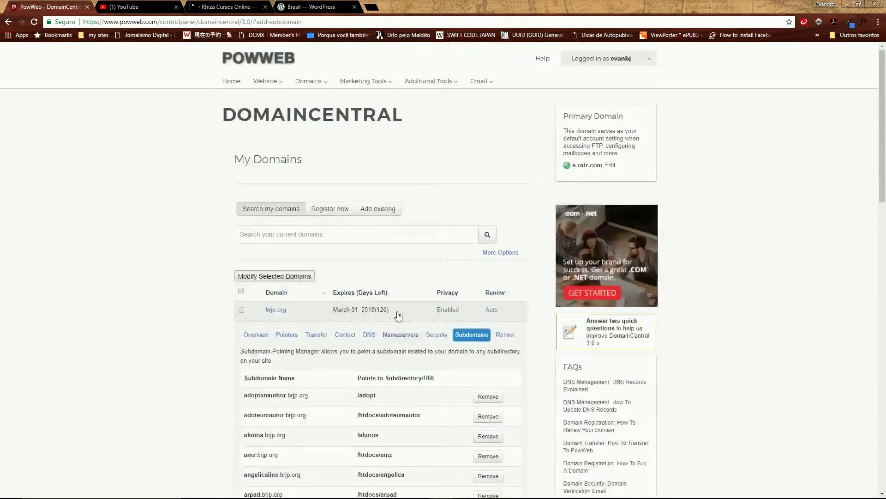
Reopen the FileManager from the Website menu to see the root folders
click(266, 81)
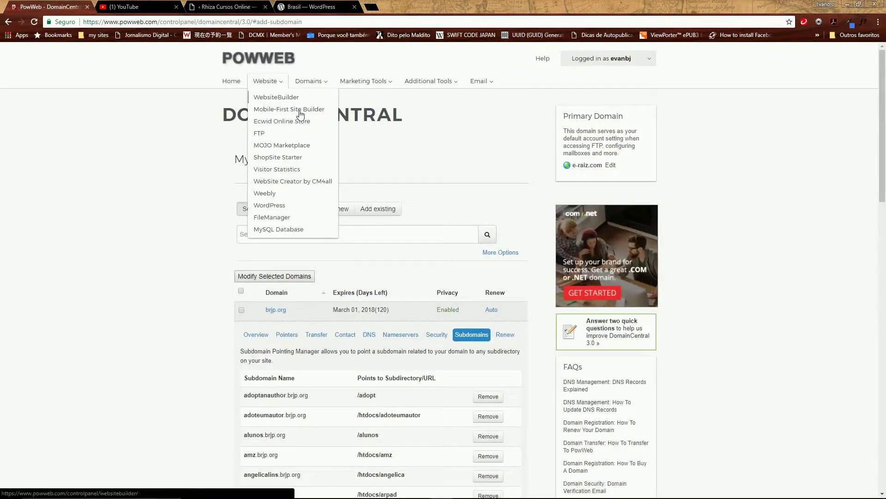
click(284, 221)
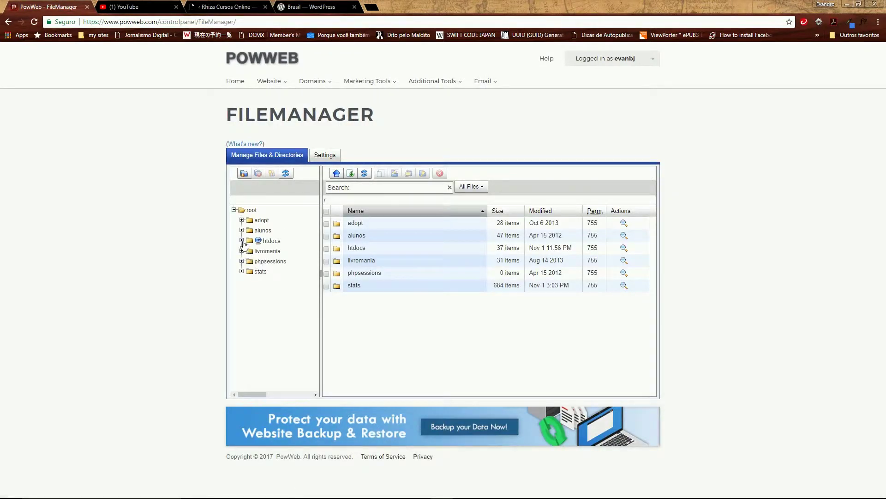
Expand htdocs, check petshop and kimiart's WordPress files, then return to the empty petshop folder
click(243, 241)
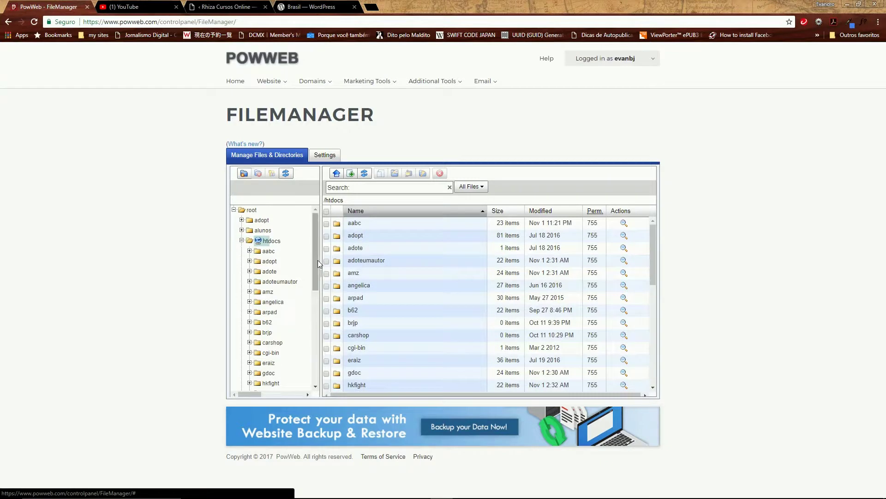
drag(317, 260, 323, 352)
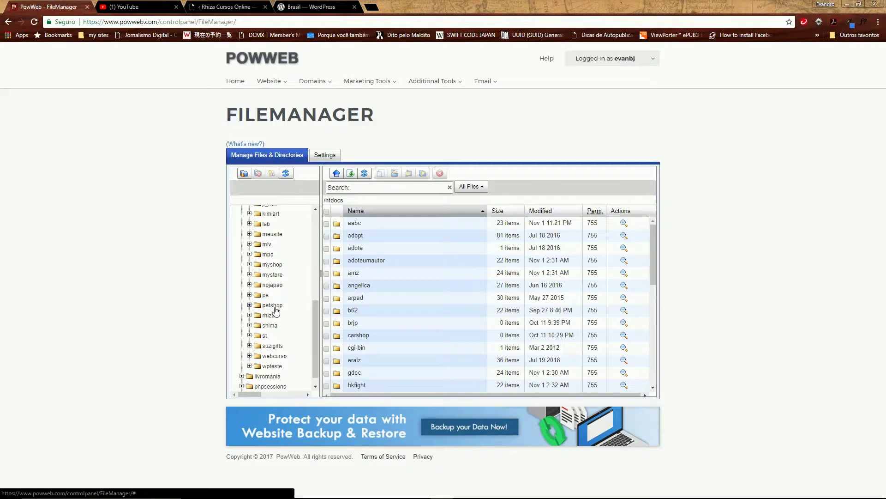
click(250, 305)
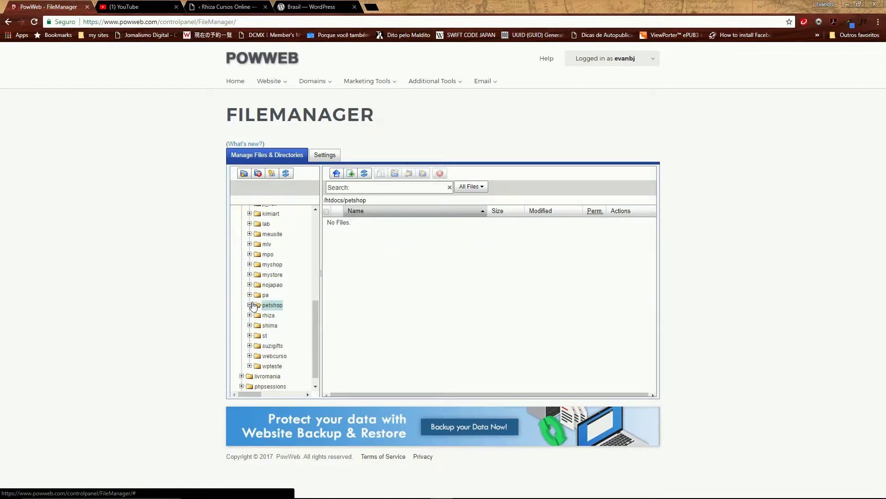
click(249, 305)
click(251, 215)
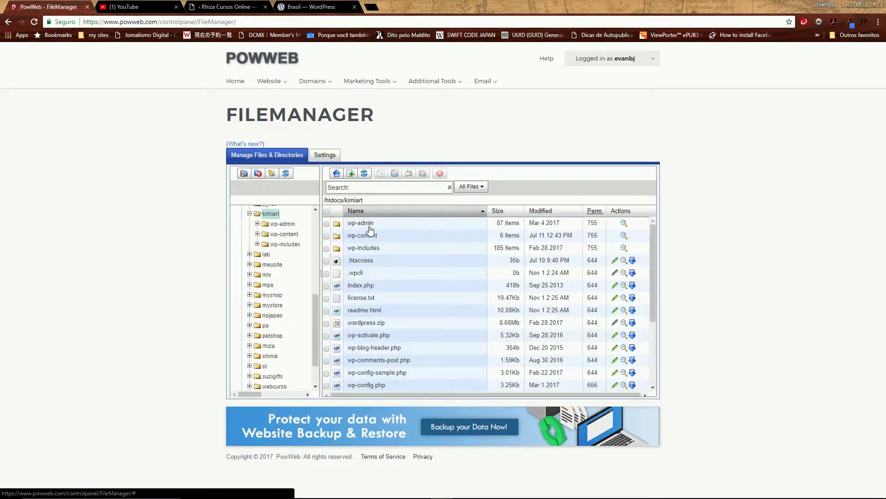
scroll(414, 321, down, 3)
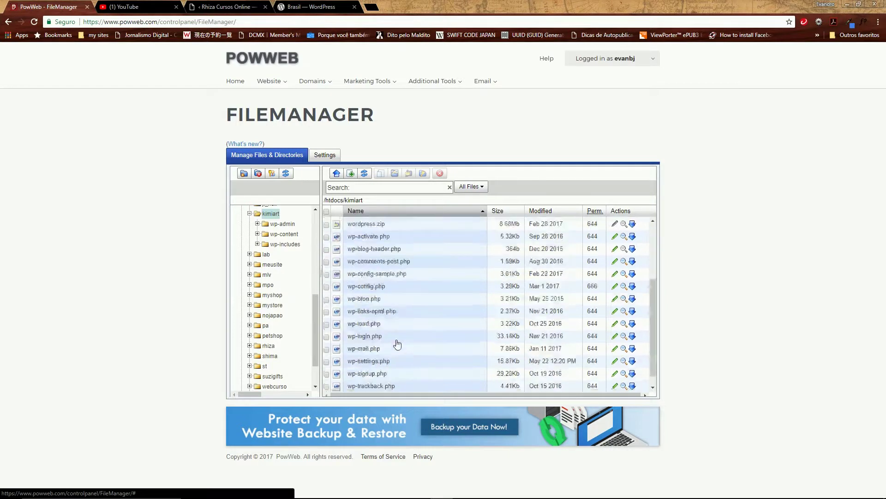
click(252, 337)
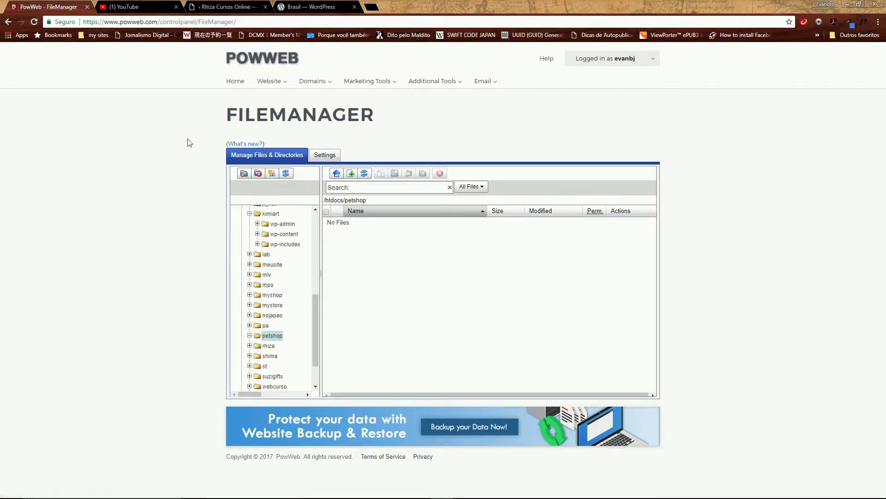
mouse_move(267, 91)
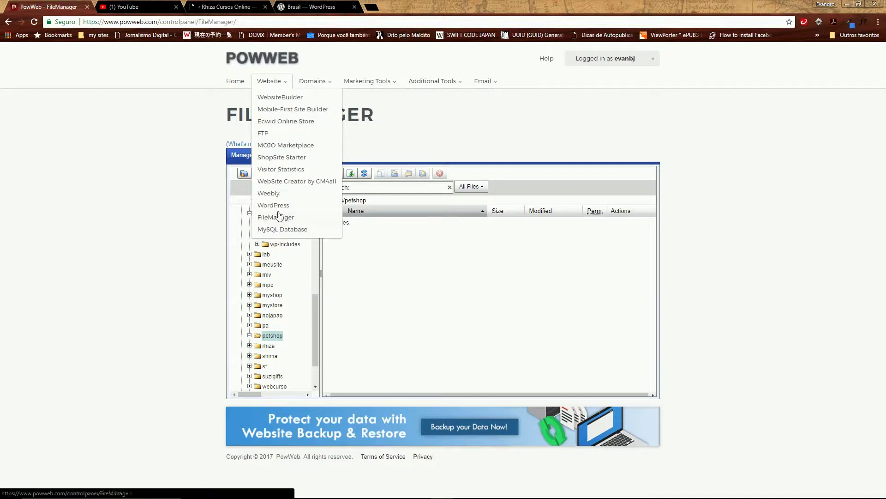
Go to DomainCentral's My Domains page via the Domains menu
mouse_move(313, 82)
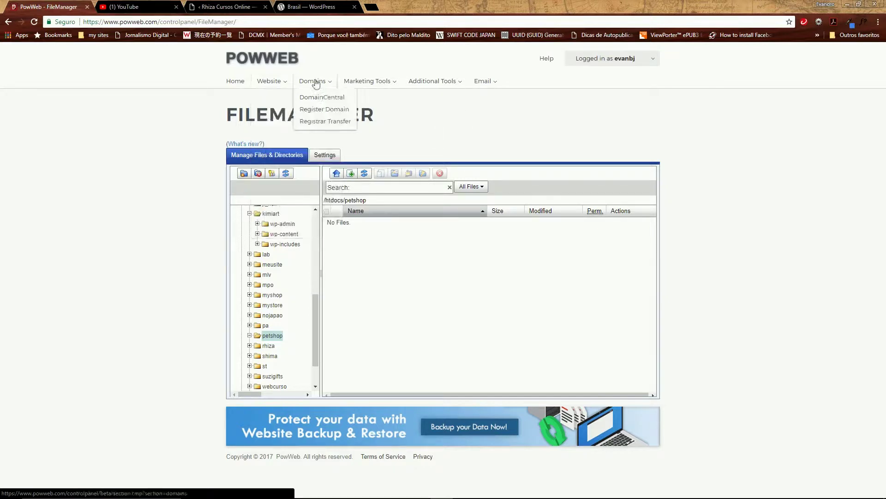
click(319, 100)
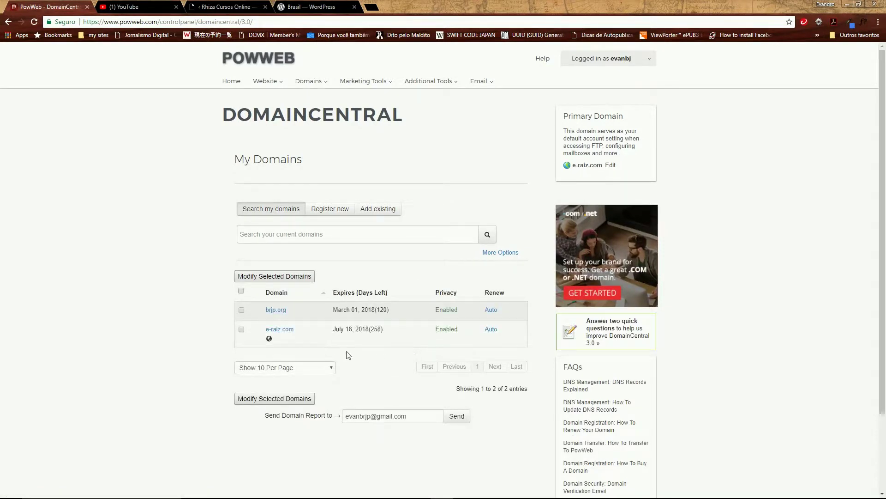
List e-raiz.com's subdomains: adoptanauthor → /htdocs/adopt and petshop → /htdocs/petshop
click(280, 329)
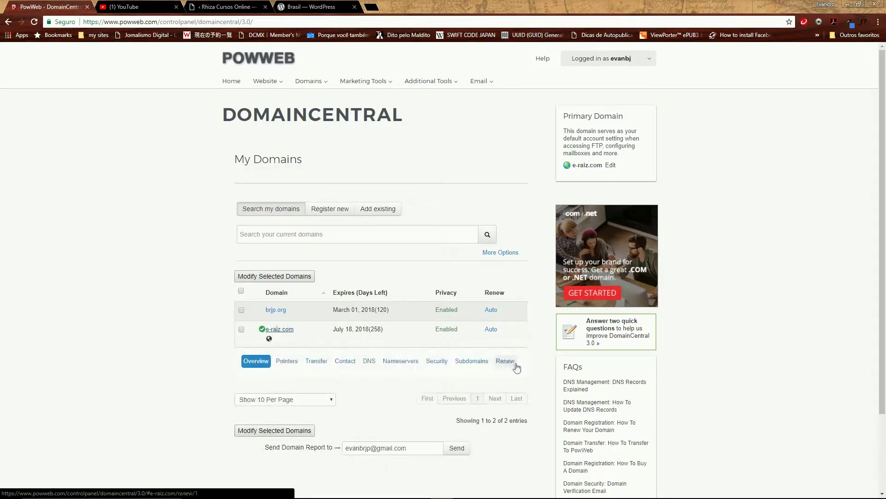
click(471, 364)
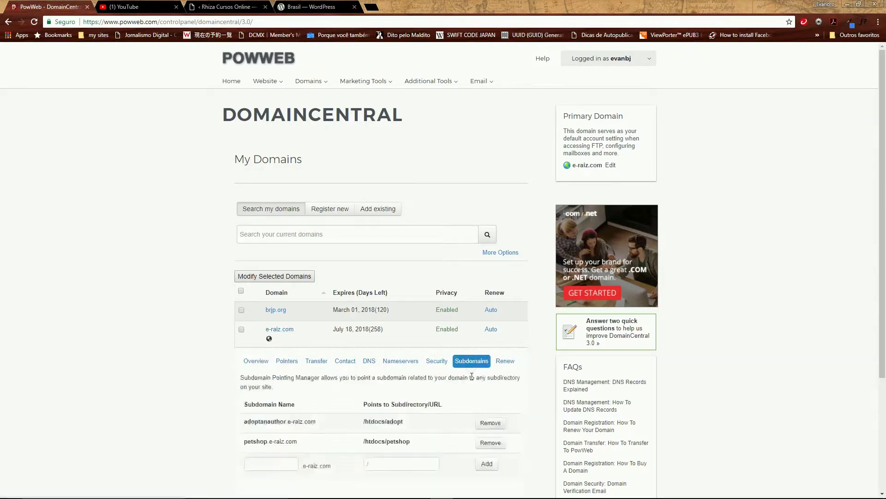
scroll(473, 426, down, 3)
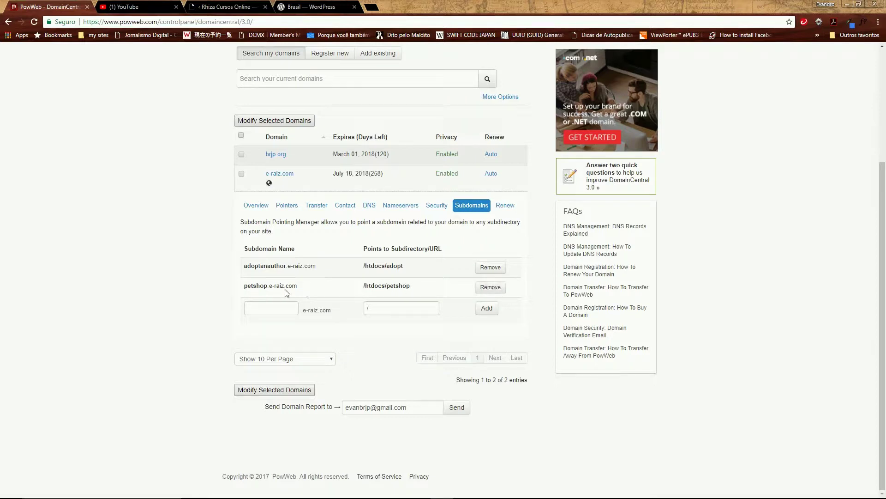
Remove petshop.e-raiz.com so only adoptanauthor → /htdocs/adopt remains
click(488, 287)
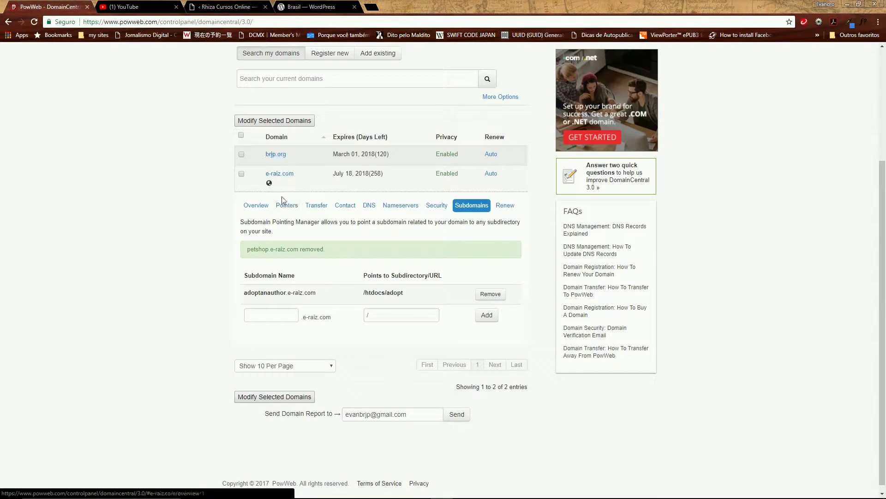
On e-raiz.com's Pointers tab, try Home Directory as the pointer type, then revert to Subdirectory
click(287, 206)
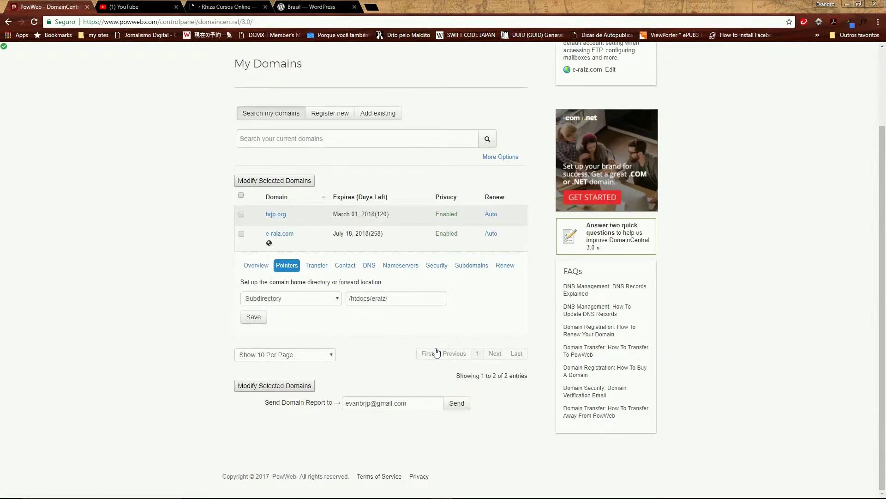
click(338, 300)
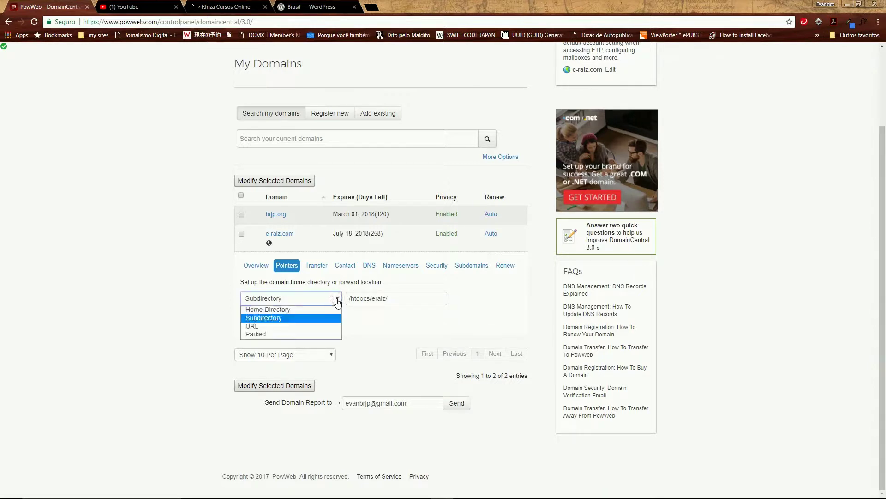
click(280, 310)
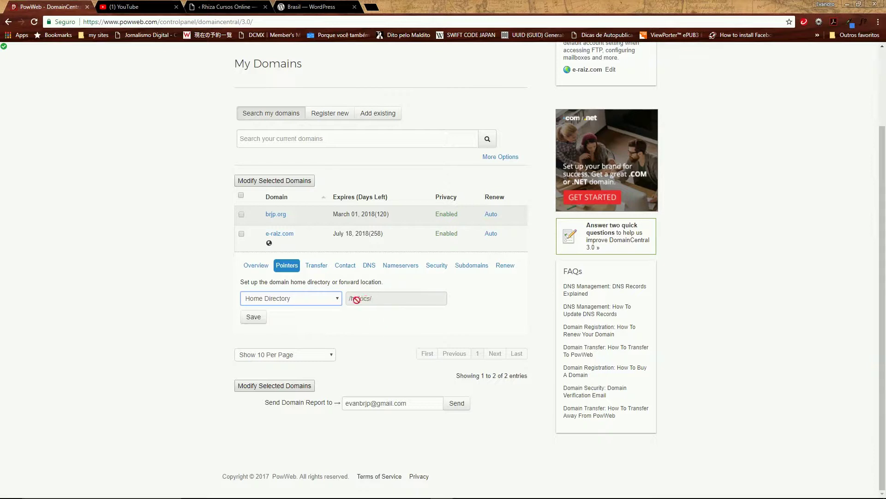
click(338, 299)
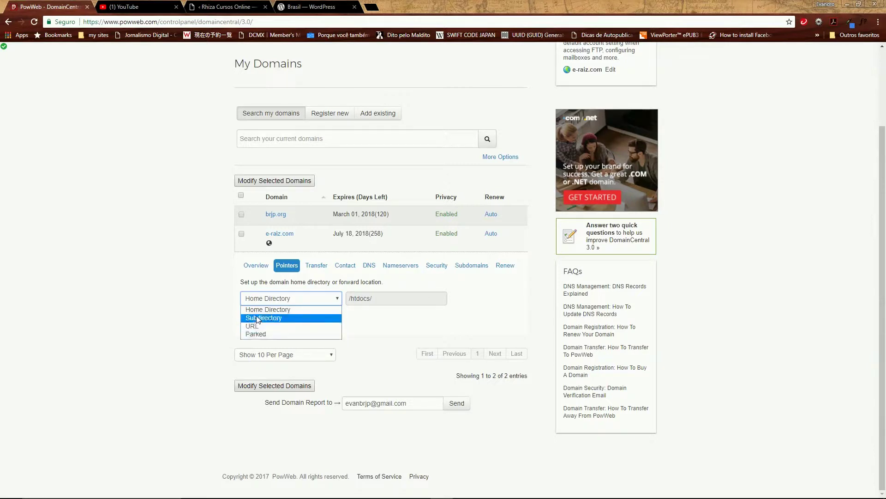
click(258, 319)
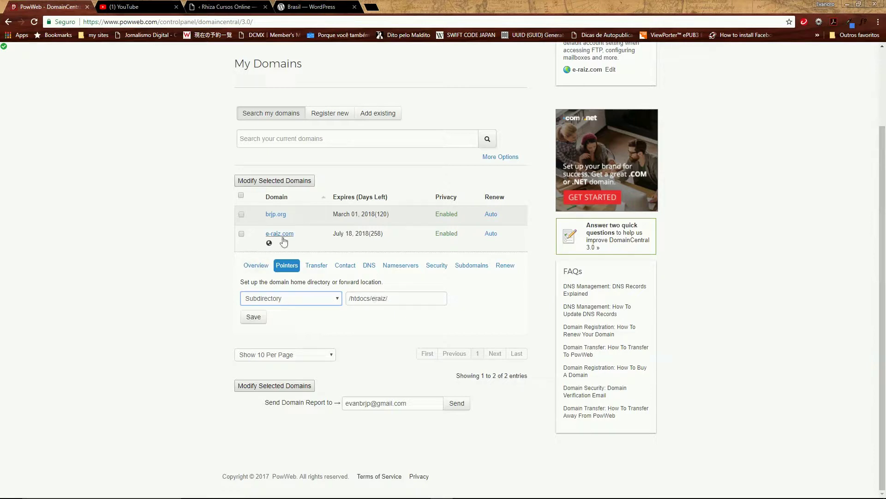
Briefly change e-raiz.com's subdirectory path to /htdocs/petshop/, then restore /htdocs/eraiz/
click(392, 298)
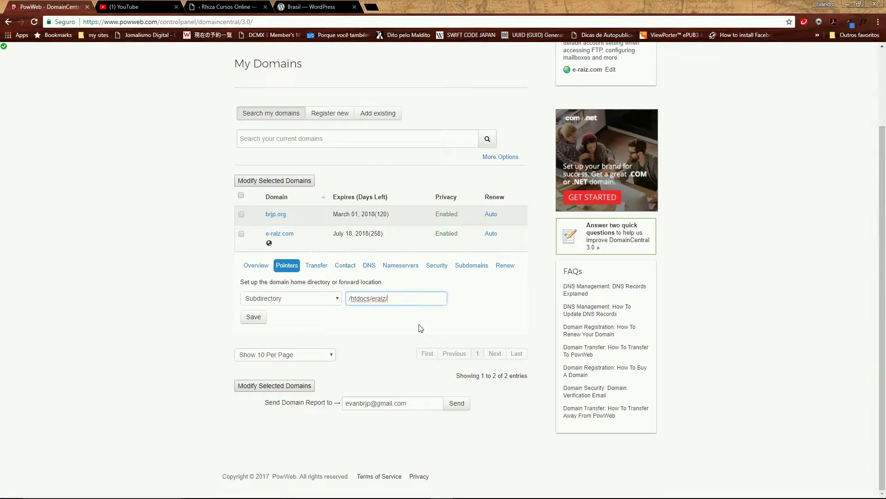
key(BackSpace)
key(BackSpace)
text(op)
text(/)
key(BackSpace)
key(BackSpace)
key(BackSpace)
key(BackSpace)
key(BackSpace)
key(BackSpace)
key(BackSpace)
text(eraiz/)
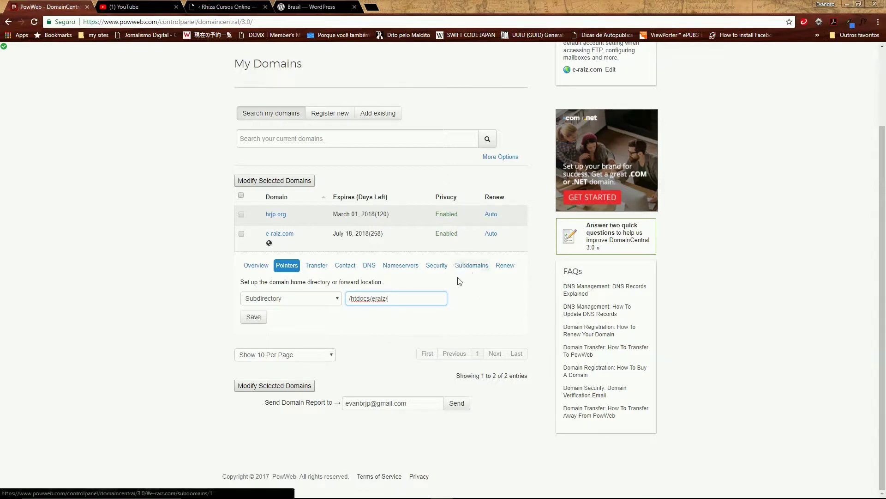
Recheck e-raiz.com's subdomains, then scroll up and expand the brjp.org domain row
click(471, 266)
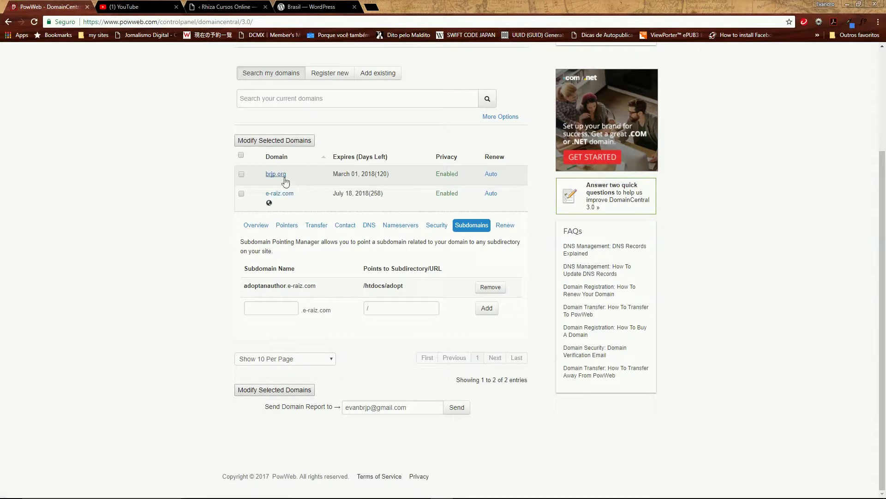
scroll(302, 136, up, 3)
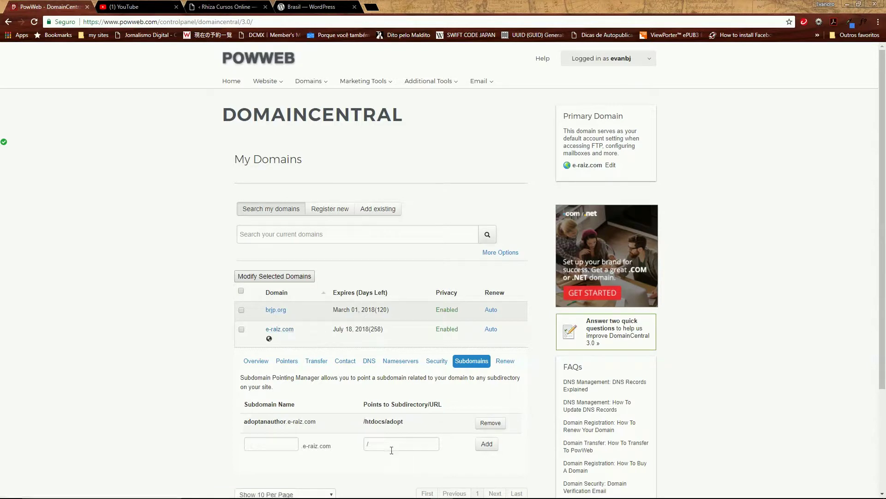
click(278, 311)
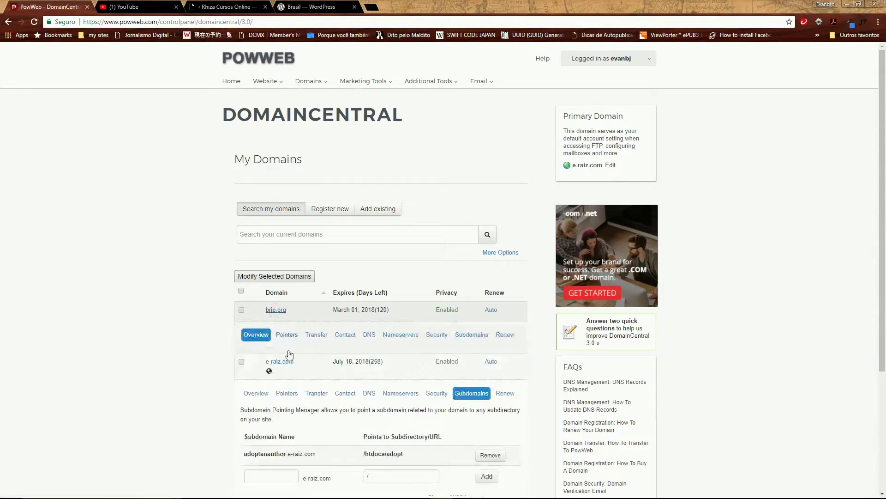
Open brjp.org's Subdirectory pointer form and edit the /htdocs/mlv/ path
click(287, 337)
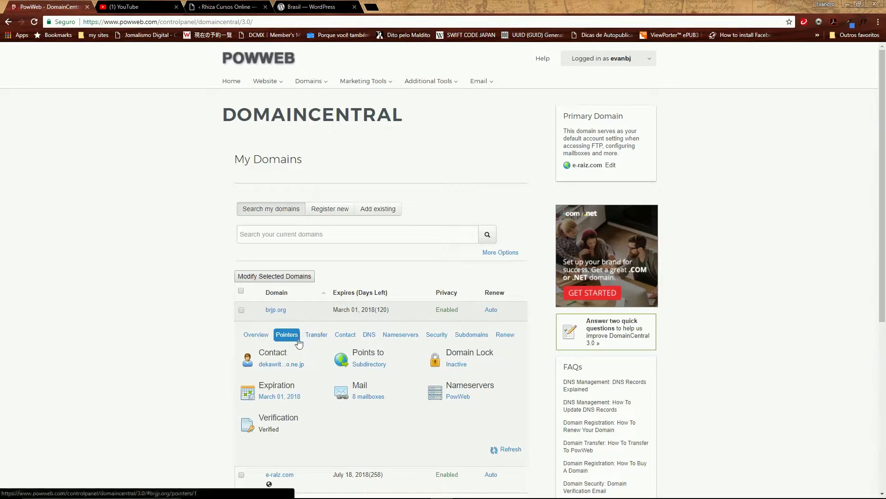
click(294, 340)
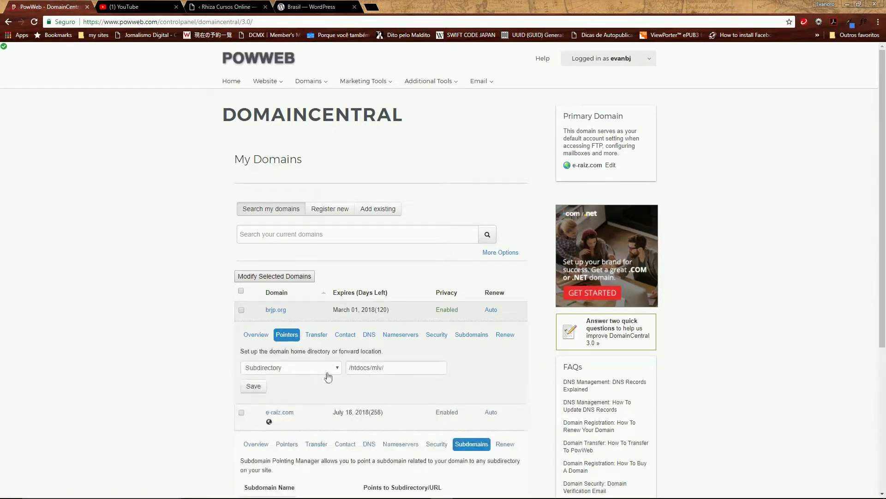
click(385, 370)
click(330, 7)
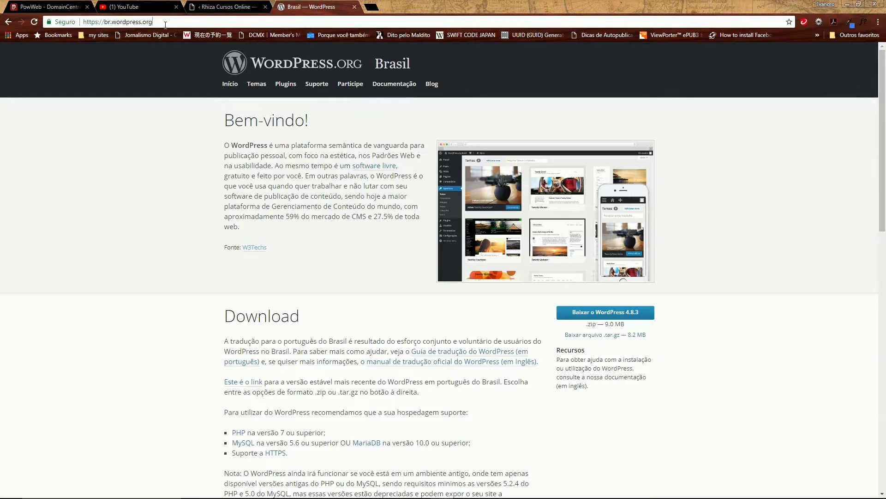
drag(163, 22, 74, 26)
text(www.)
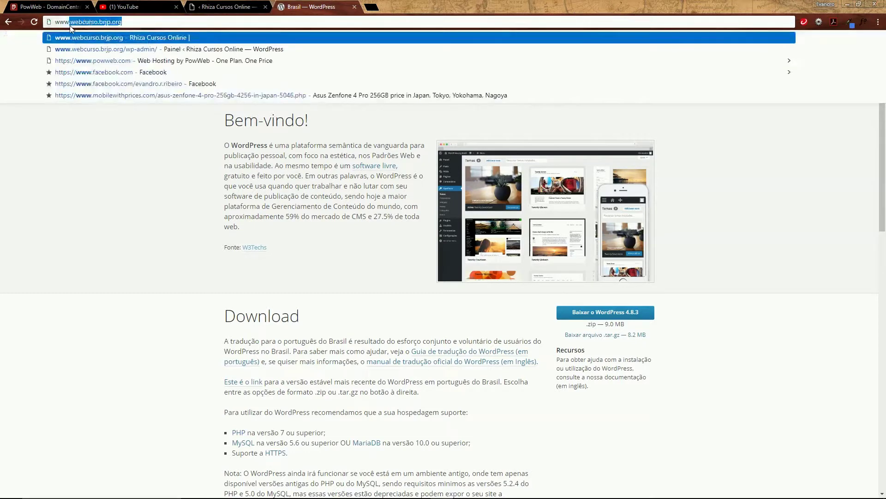
text(mlv)
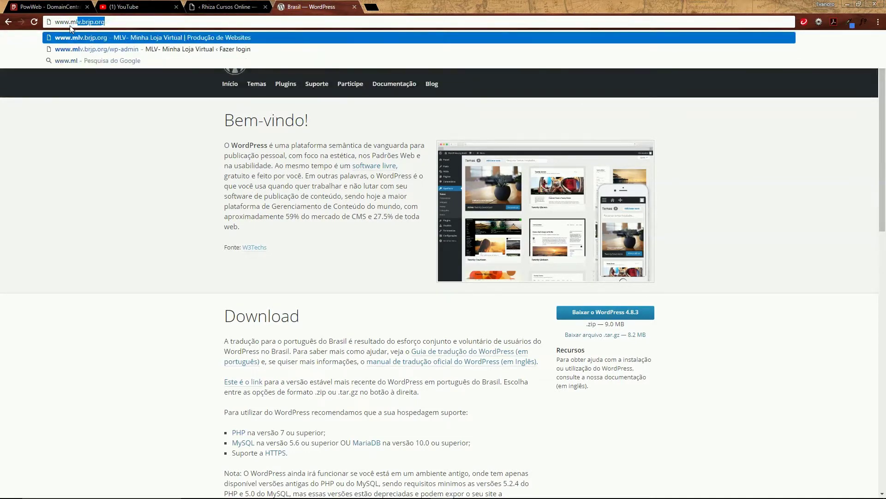
text(.br)
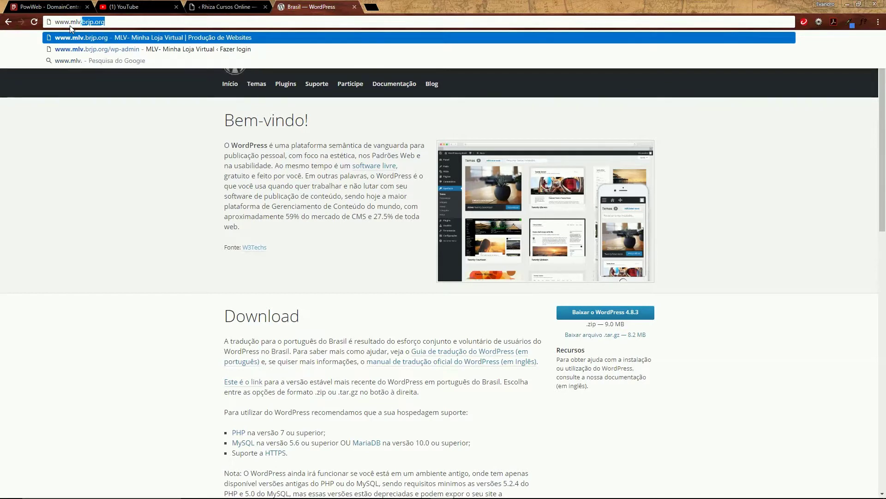
text(jp.)
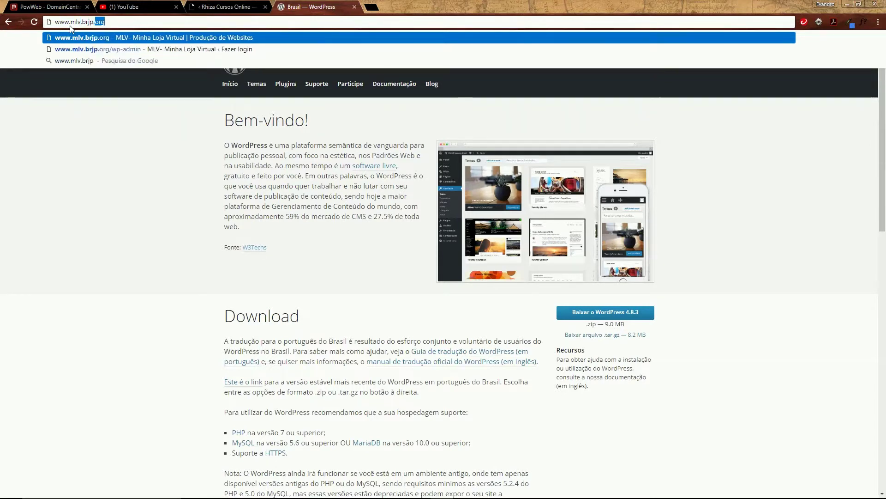
text(org)
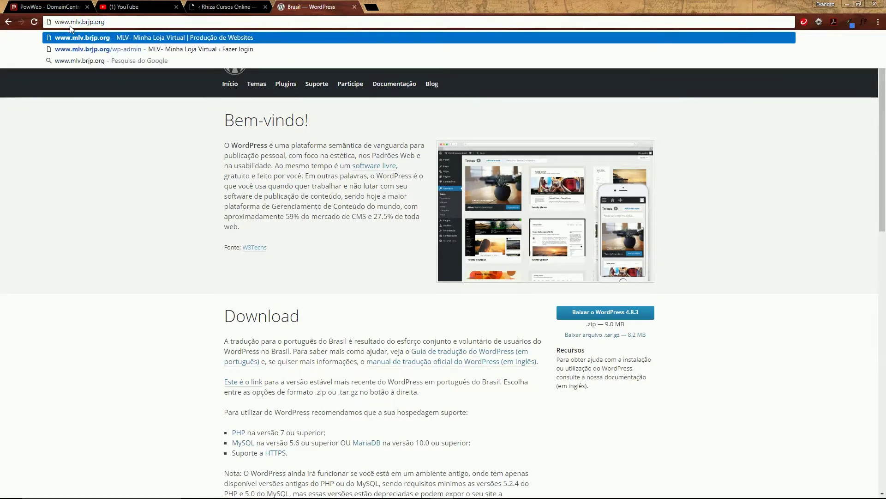
key(Return)
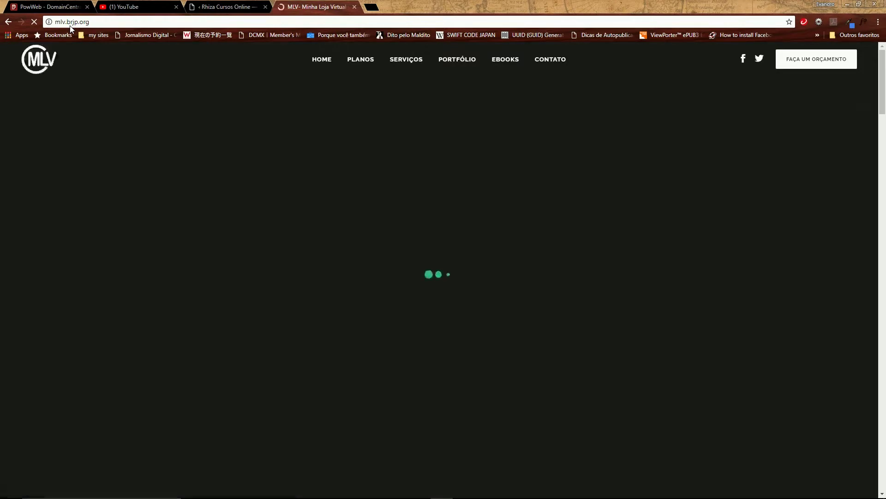
scroll(467, 172, down, 5)
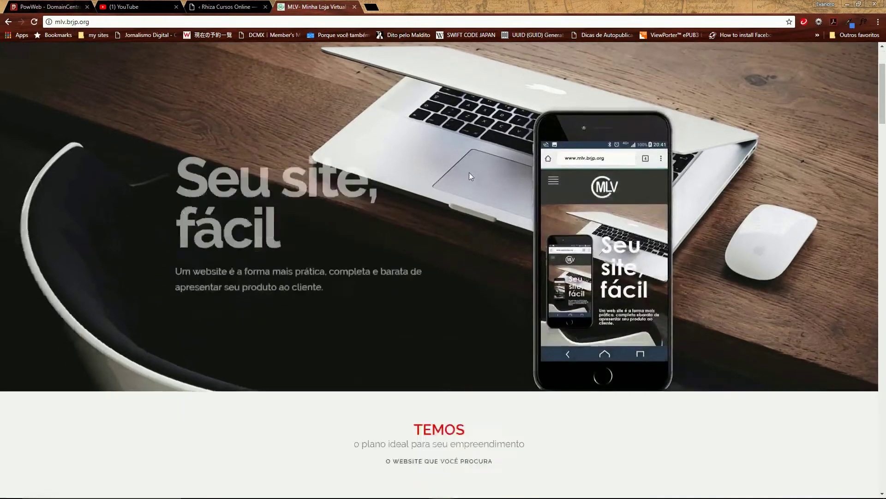
scroll(465, 200, up, 5)
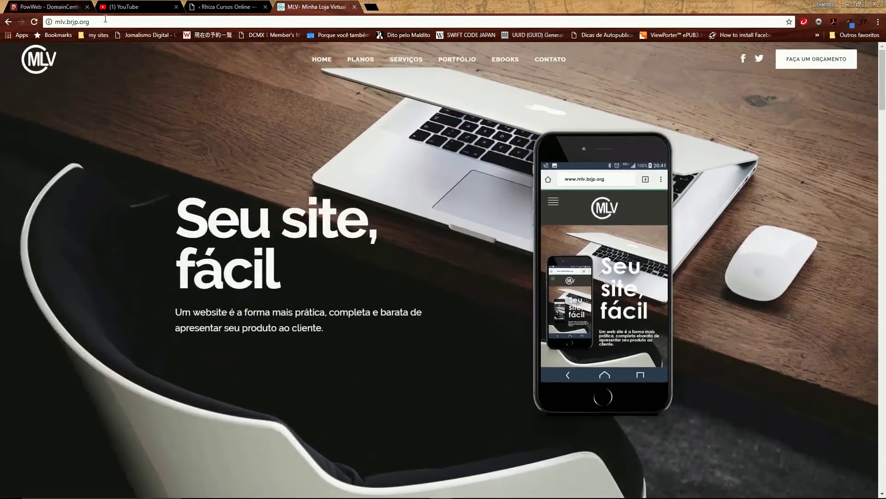
click(108, 24)
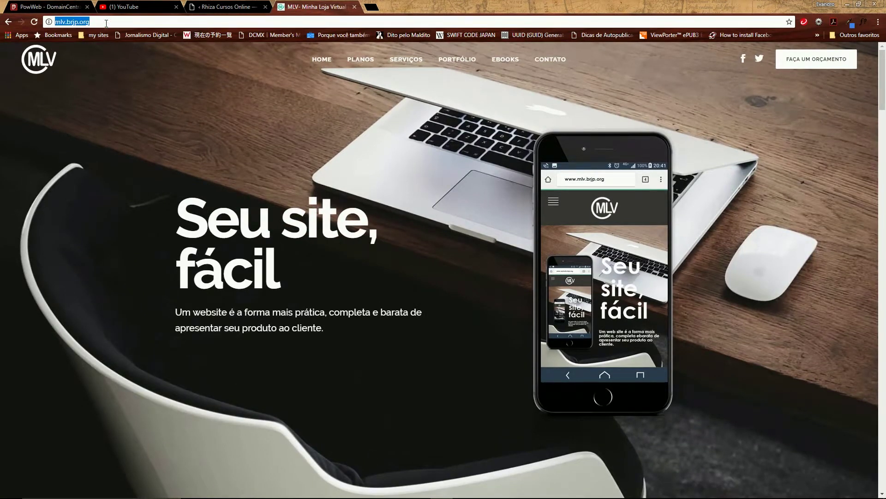
text(b)
text(jp.or)
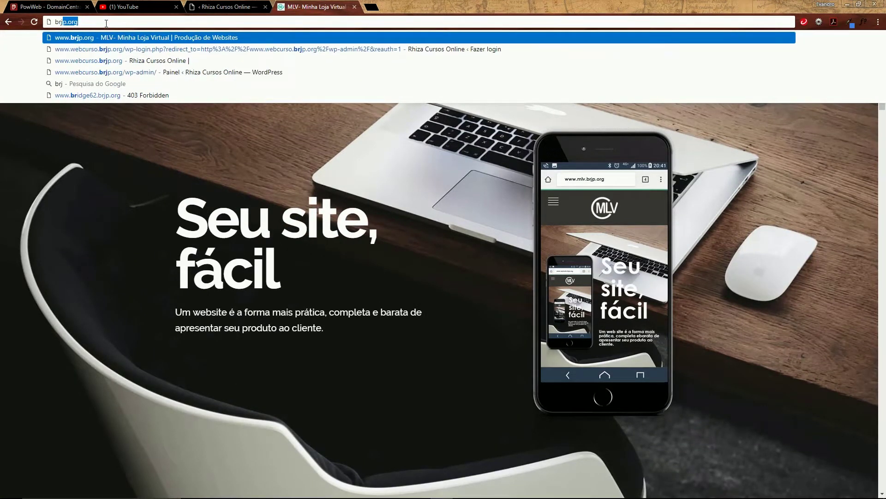
key(Return)
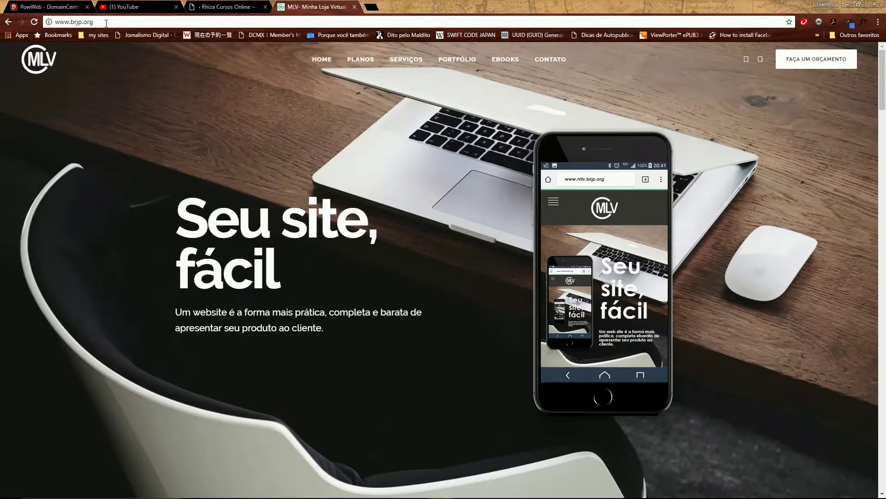
click(96, 21)
text(e-raiz.com)
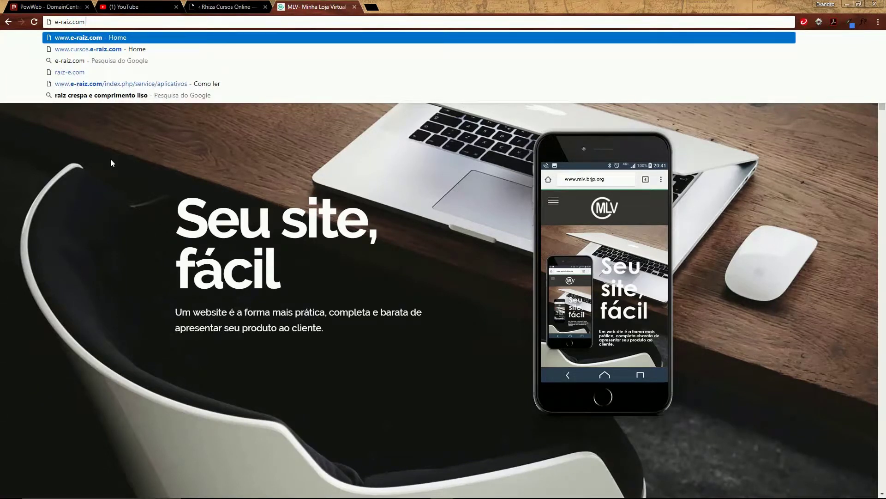
key(Return)
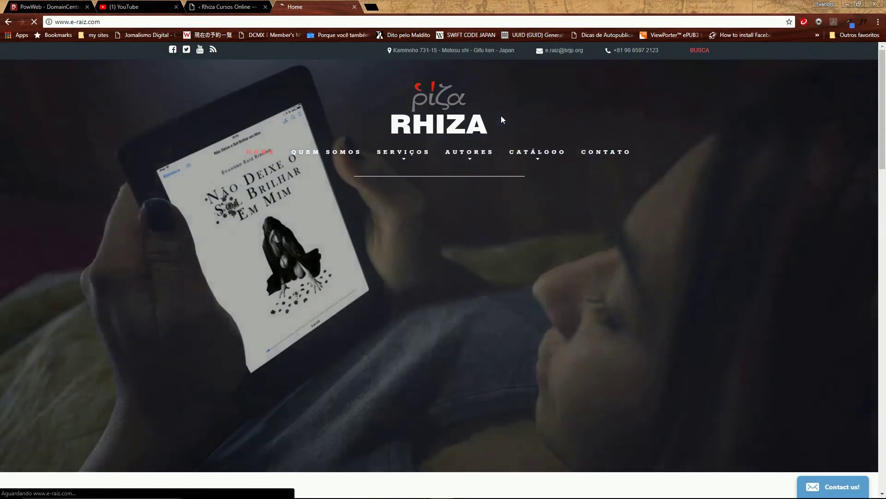
Glance at the Rhiza Cursos Online tab, then go back twice to WordPress.org Brasil
mouse_move(465, 139)
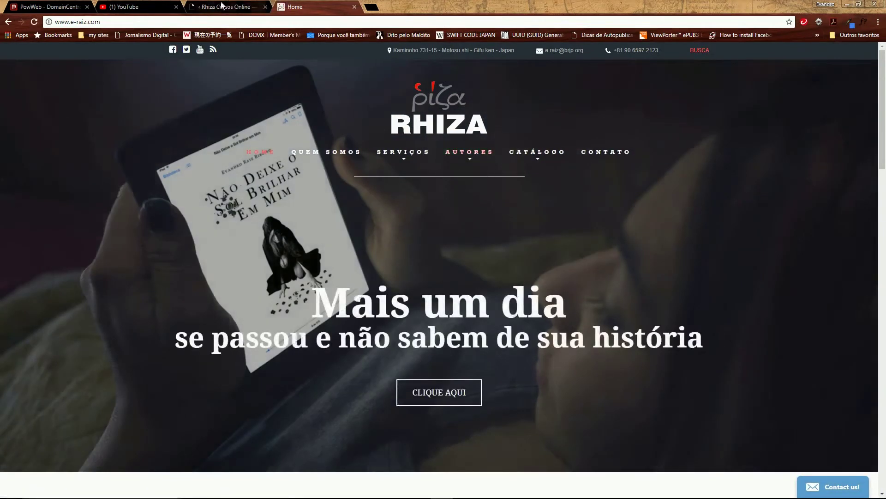
click(222, 10)
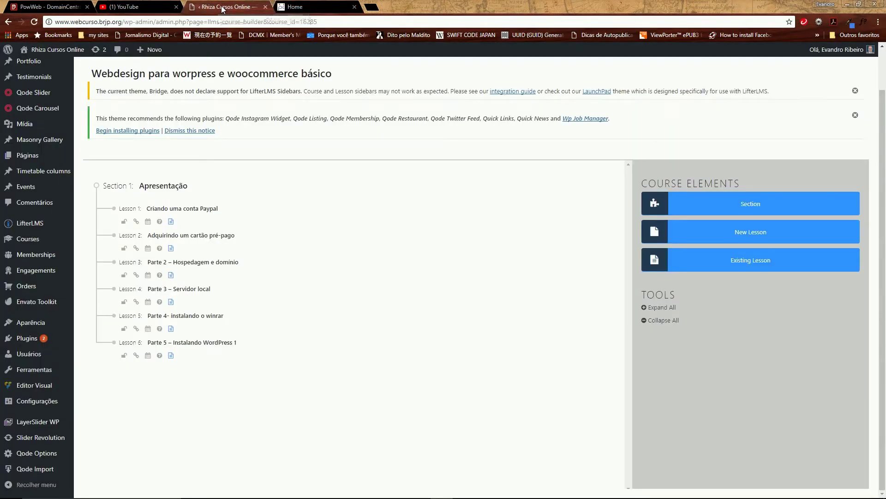
click(317, 7)
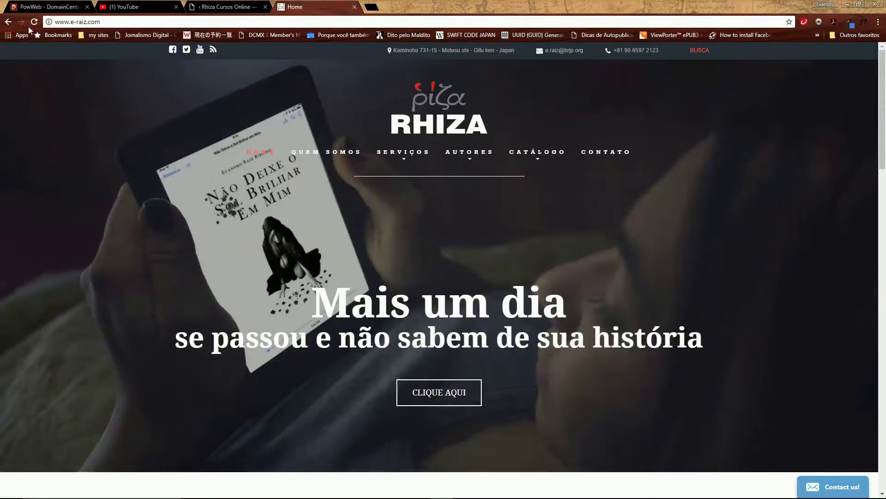
click(8, 22)
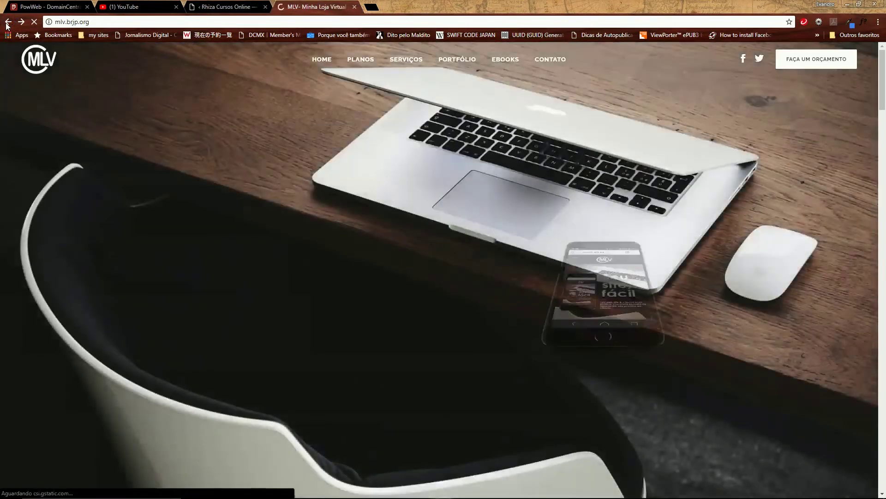
click(7, 22)
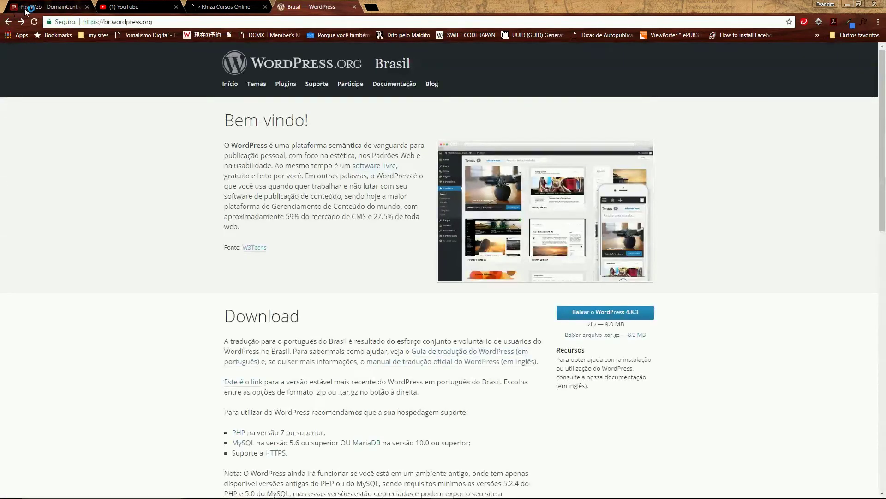
From the PowWeb domain management page, open the FileManager under Website tools
click(25, 8)
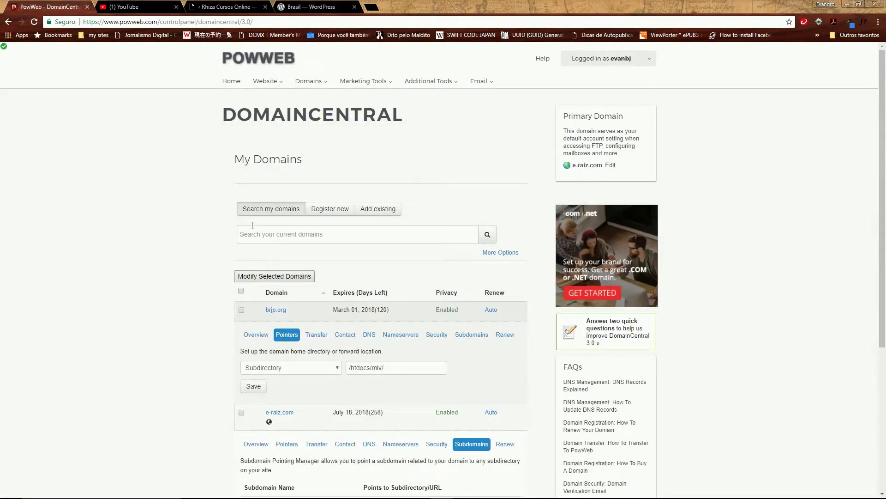
click(266, 81)
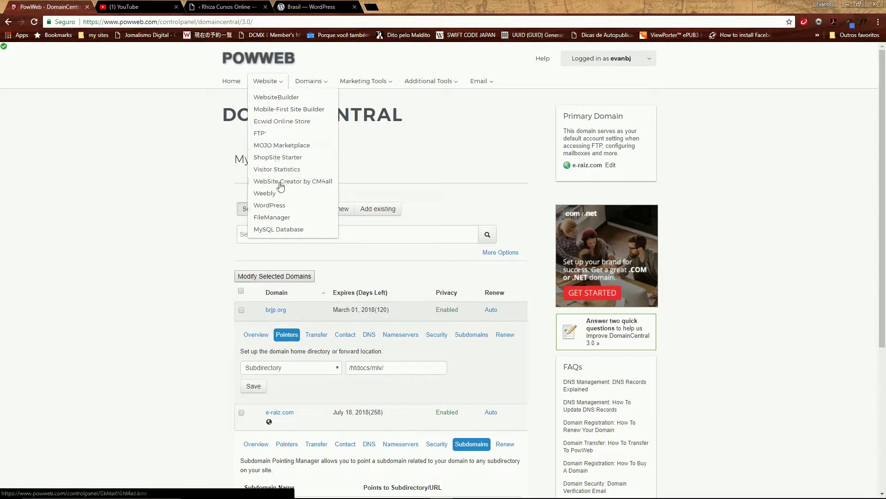
click(277, 223)
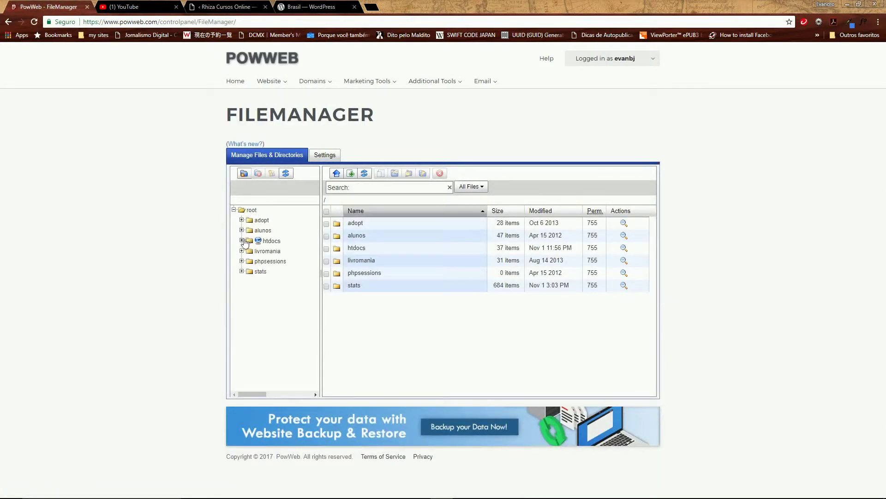
Expand htdocs and view the eraiz folder's contents, then collapse eraiz in the tree
click(243, 242)
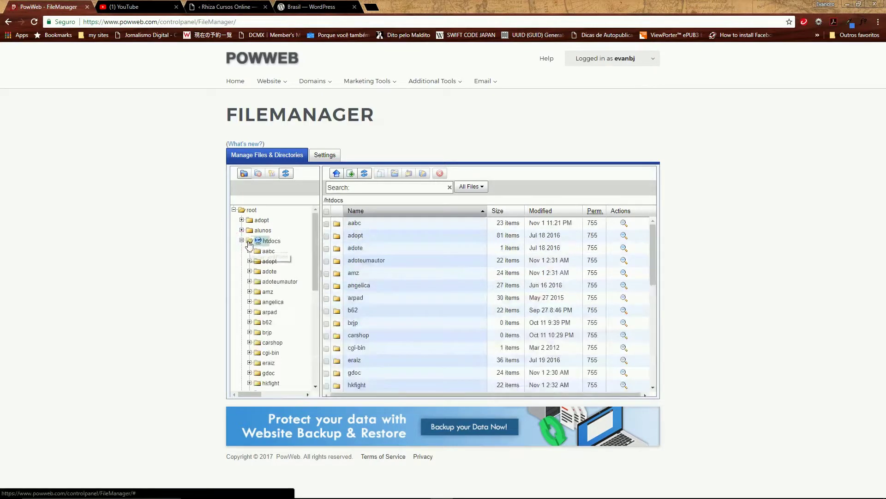
drag(317, 273, 318, 307)
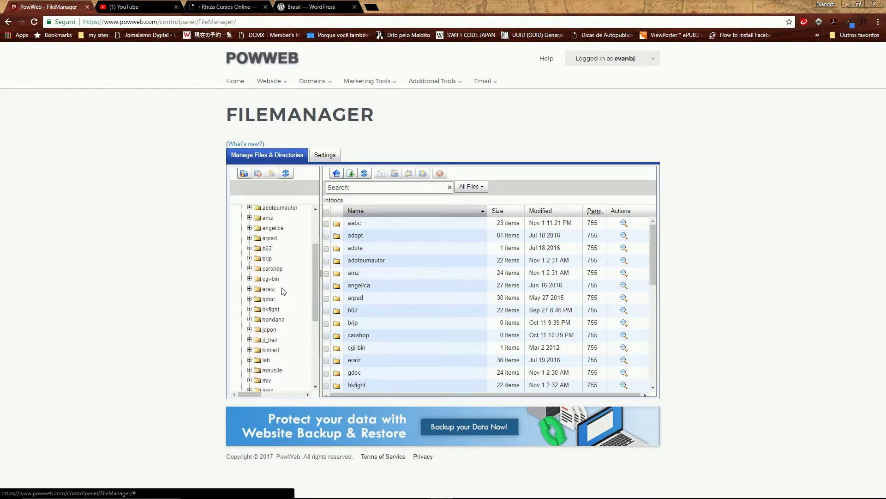
click(249, 289)
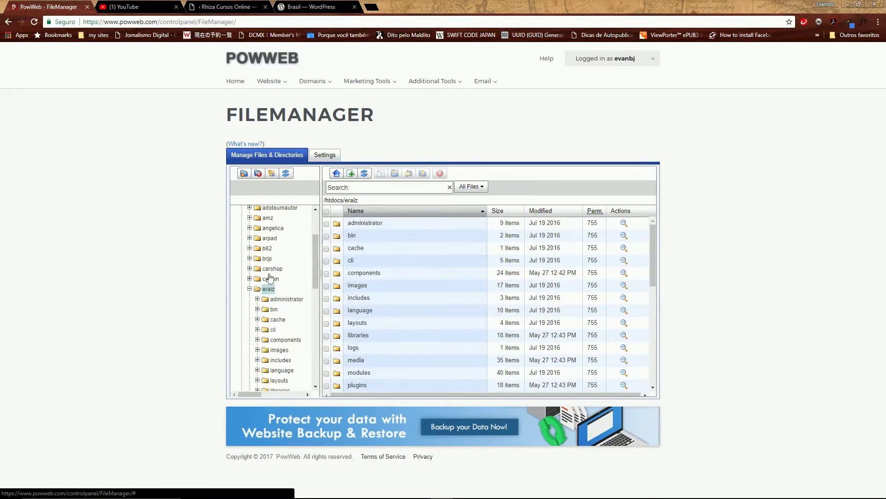
scroll(392, 261, down, 8)
scroll(382, 272, up, 8)
click(250, 289)
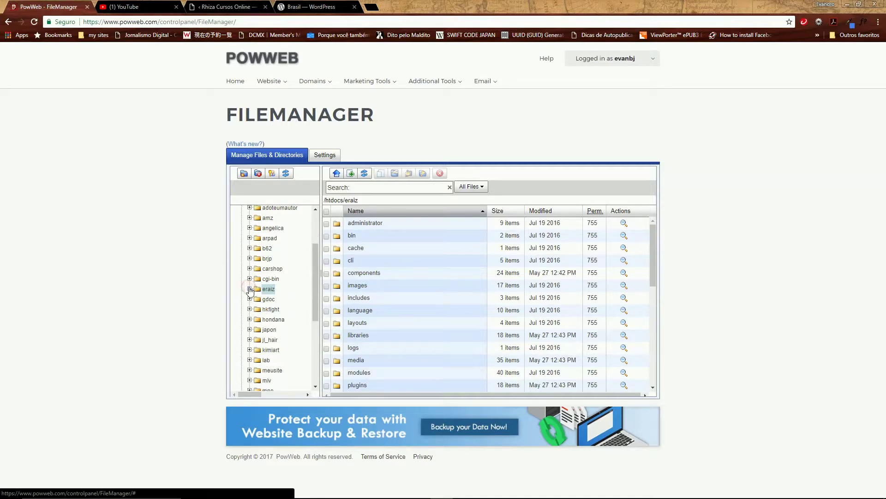
drag(313, 302, 315, 343)
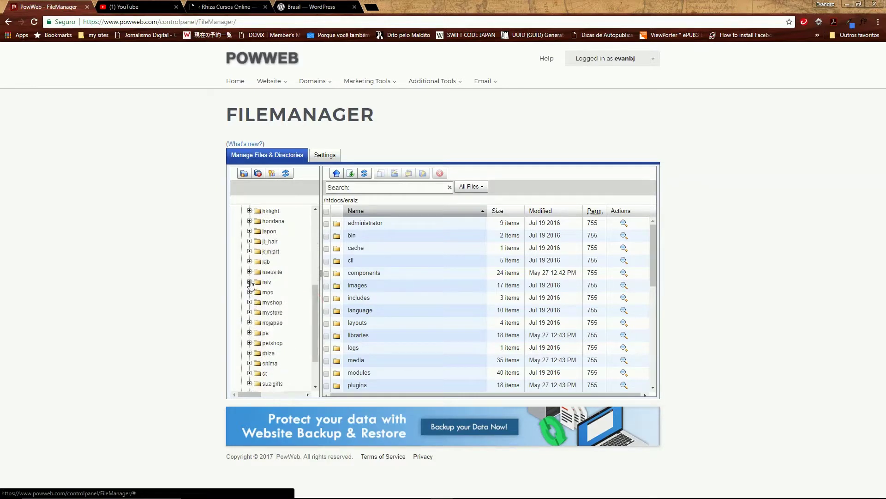
Expand mlv to find its WordPress files, then collapse mlv and htdocs to list /htdocs
click(250, 282)
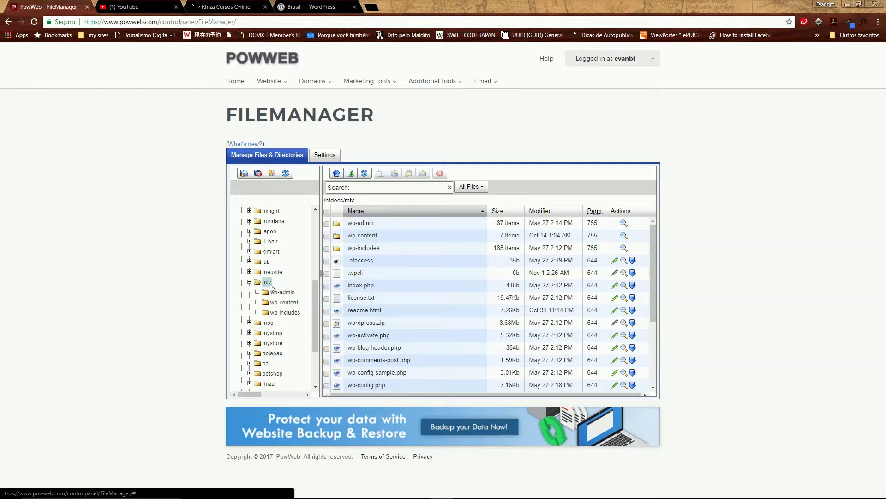
click(250, 282)
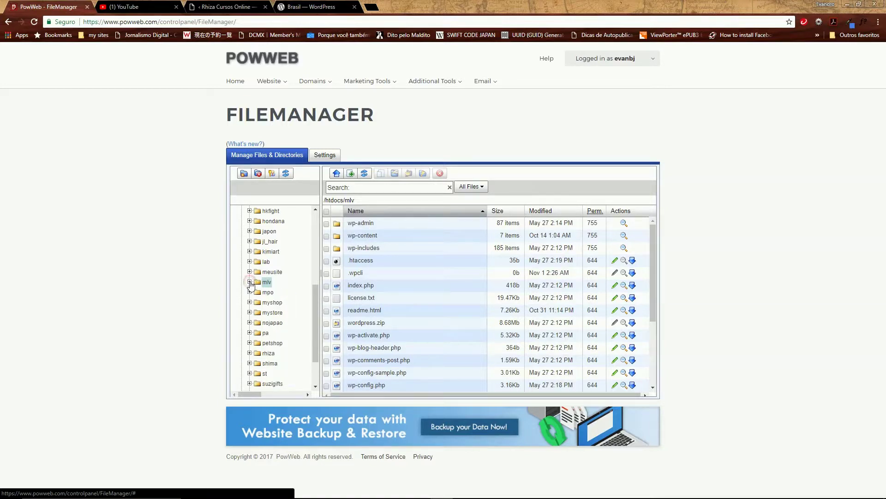
mouse_move(315, 298)
mouse_down()
mouse_move(317, 220)
mouse_move(314, 284)
mouse_up()
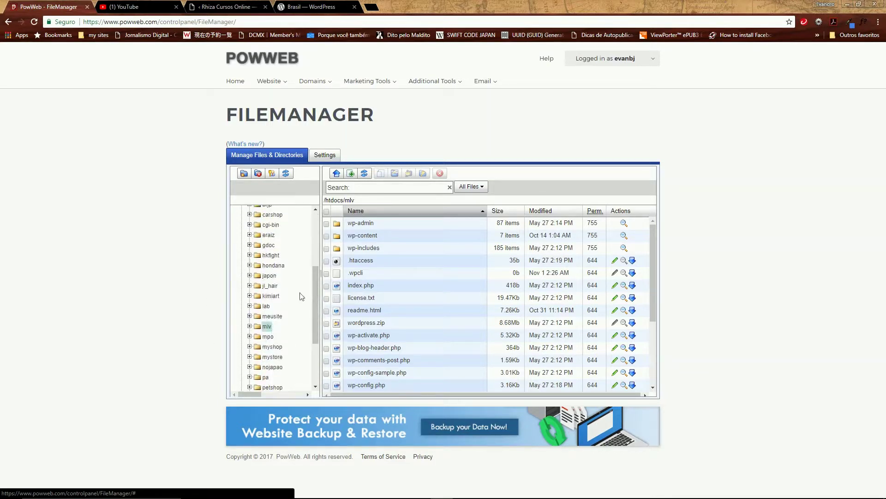
drag(314, 309, 315, 257)
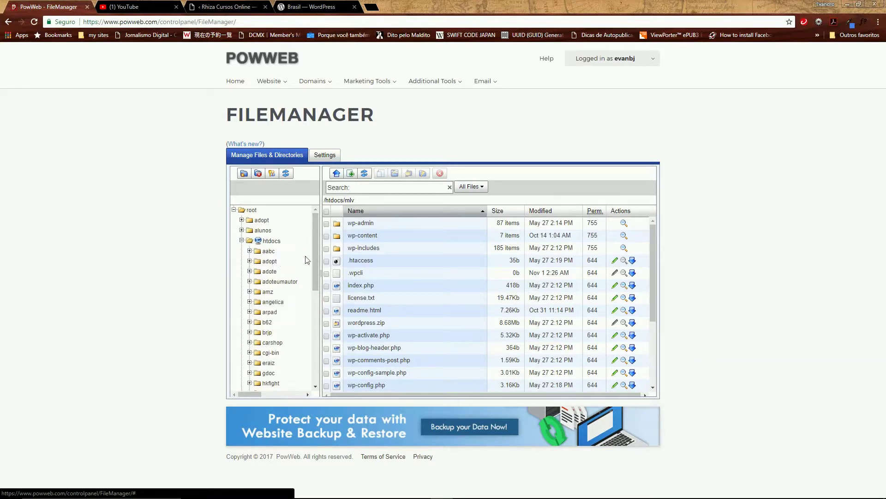
drag(314, 272, 315, 330)
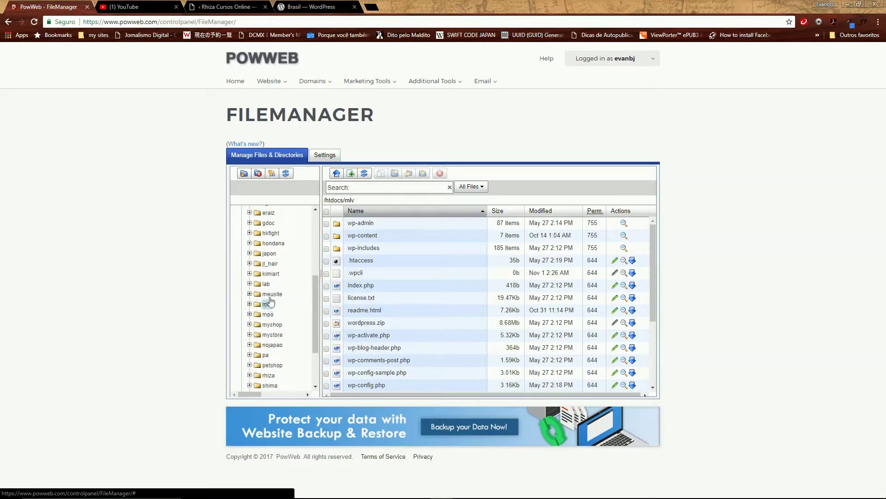
drag(313, 307, 273, 261)
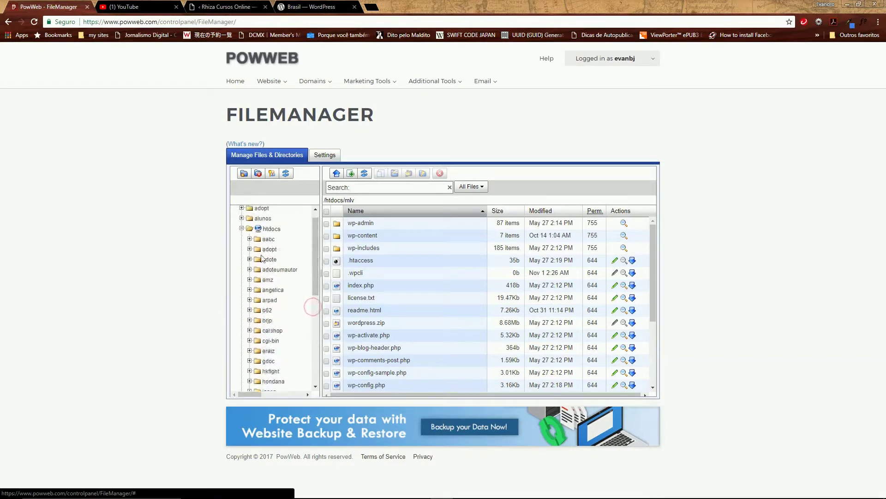
click(241, 228)
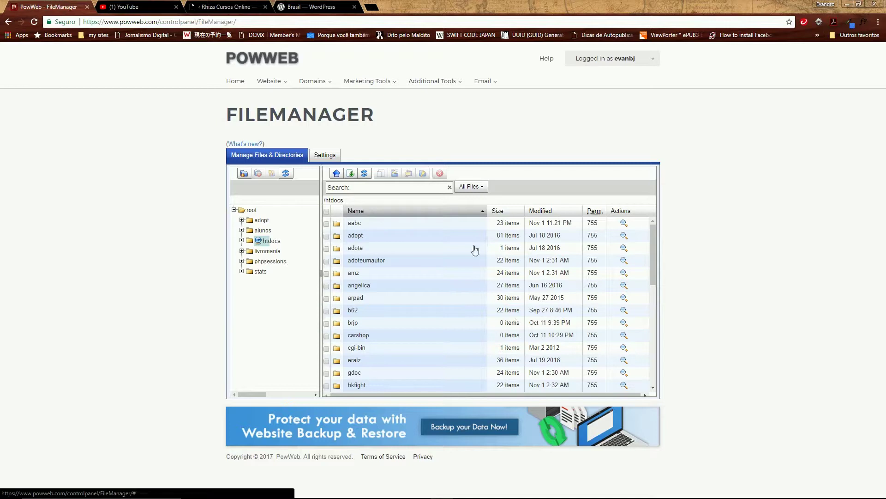
mouse_move(652, 245)
mouse_down()
mouse_move(652, 333)
mouse_move(663, 232)
mouse_up()
mouse_move(653, 264)
mouse_down()
mouse_move(652, 336)
mouse_move(653, 262)
mouse_up()
click(234, 210)
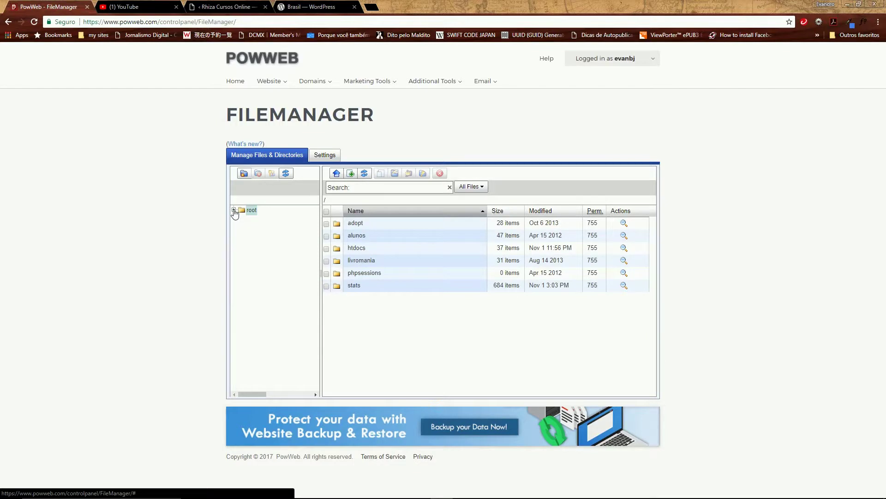
click(234, 210)
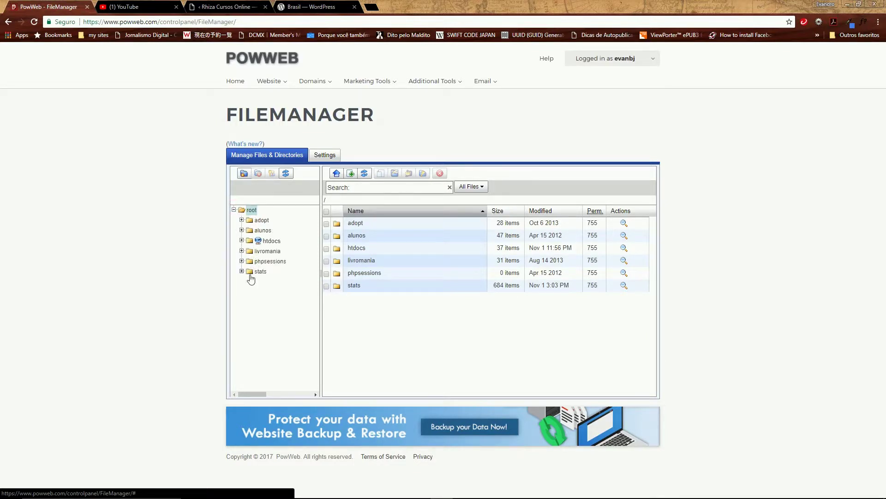
click(241, 241)
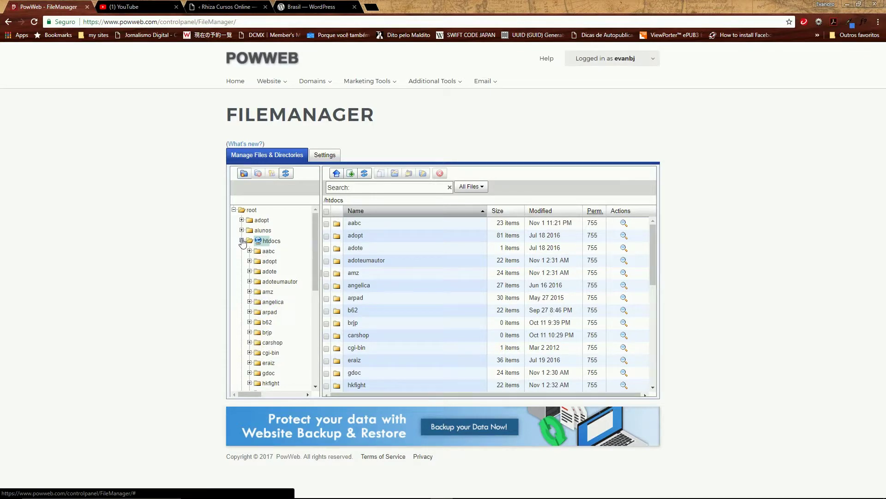
click(242, 240)
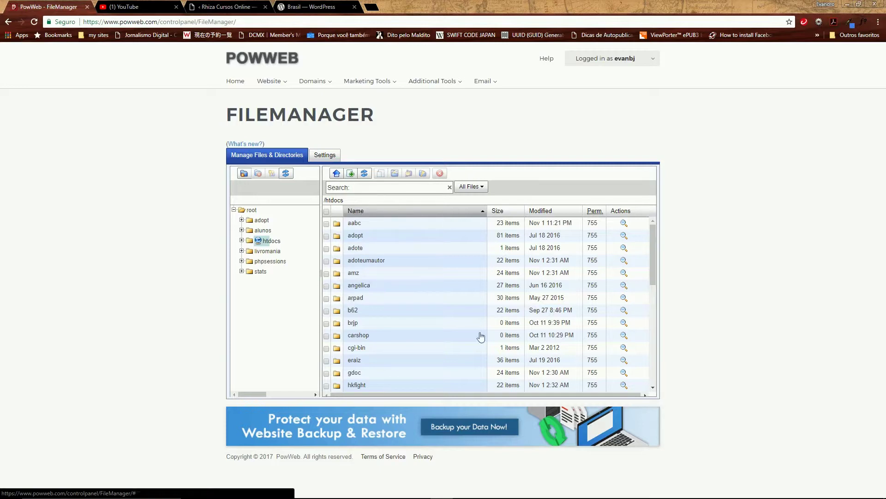
Expand htdocs in the file tree to list subfolders such as aabc, adopt and adote
click(241, 240)
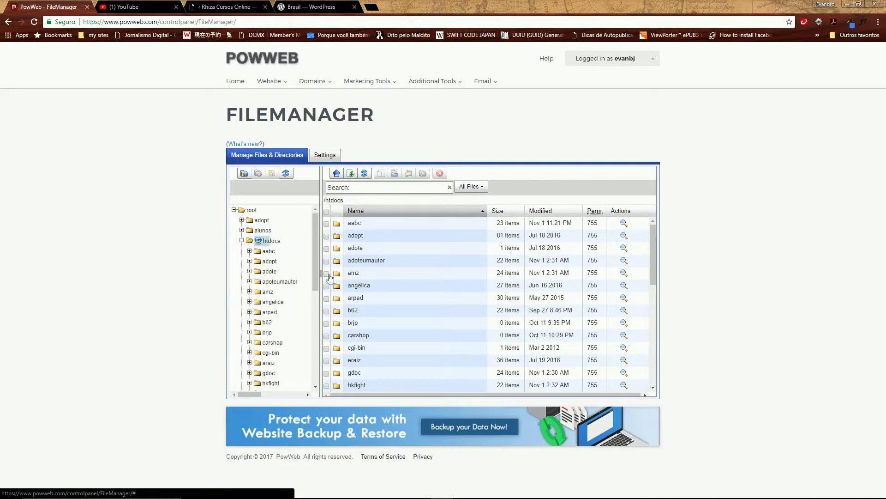
click(241, 241)
click(242, 241)
Toggle Select/Deselect All on and off, then check only the aabc folder
click(242, 241)
click(242, 240)
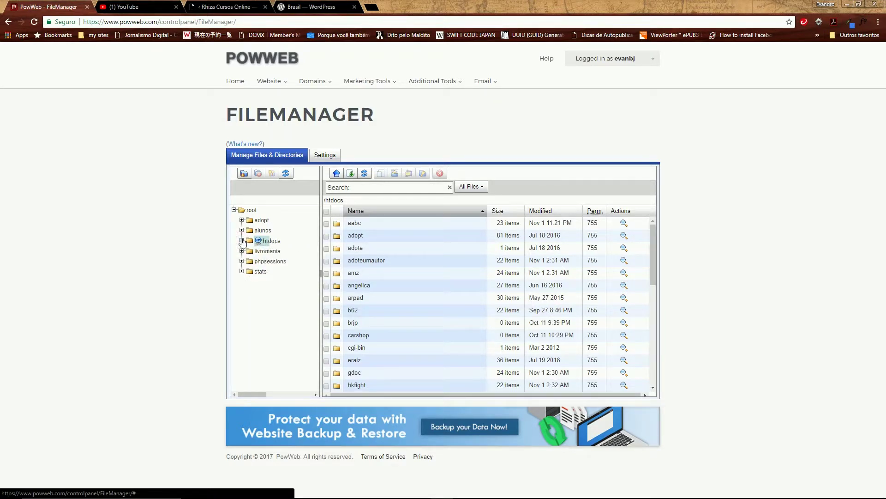
click(327, 213)
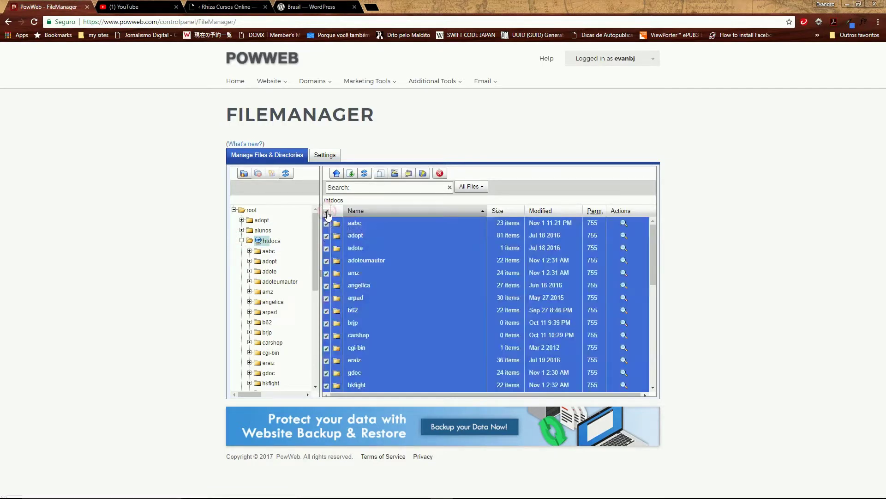
click(327, 214)
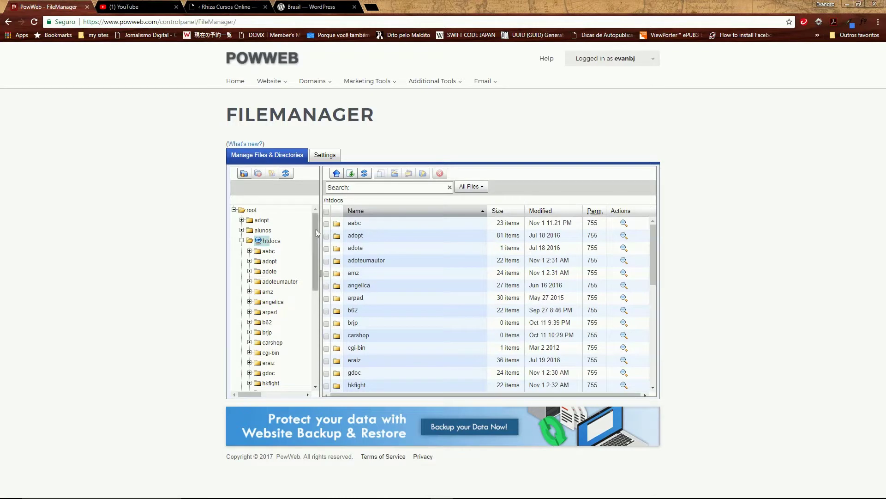
click(327, 213)
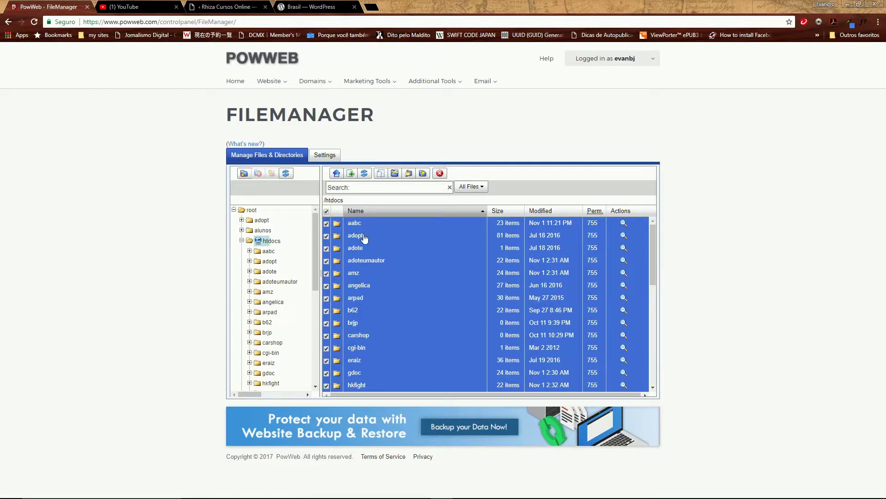
click(327, 211)
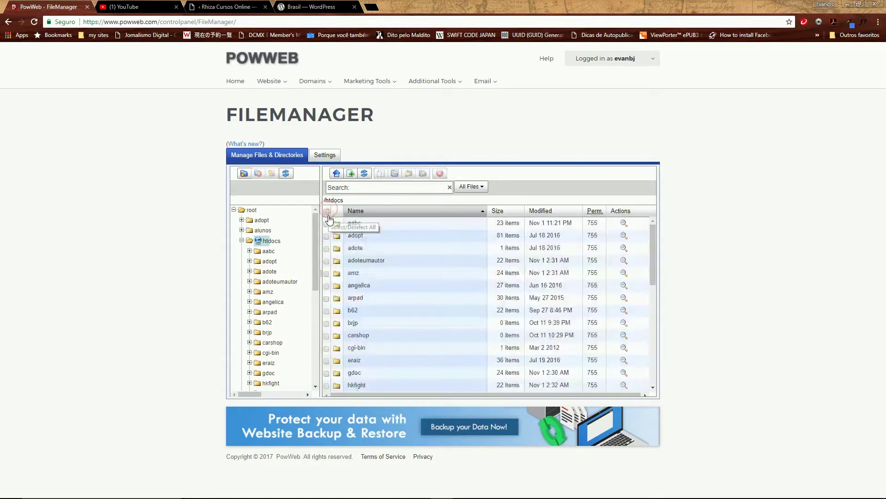
click(327, 224)
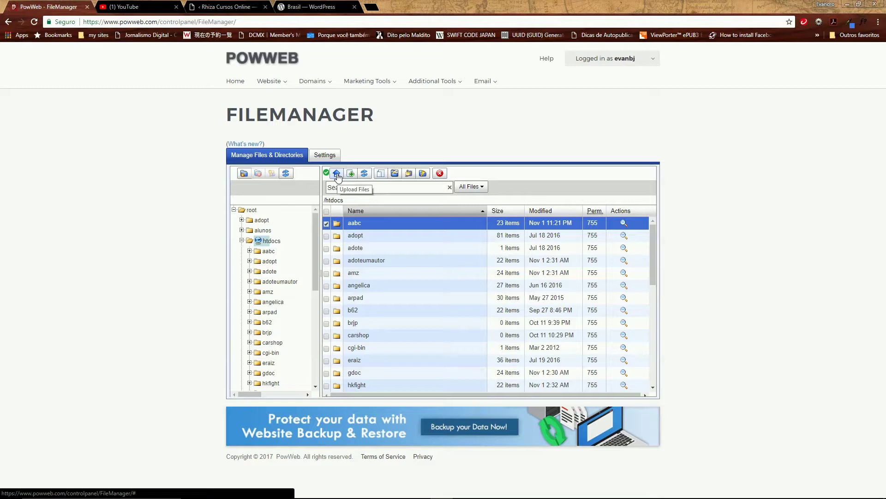
Open the Copy Items dialog for the checked aabc folder
click(337, 174)
click(352, 175)
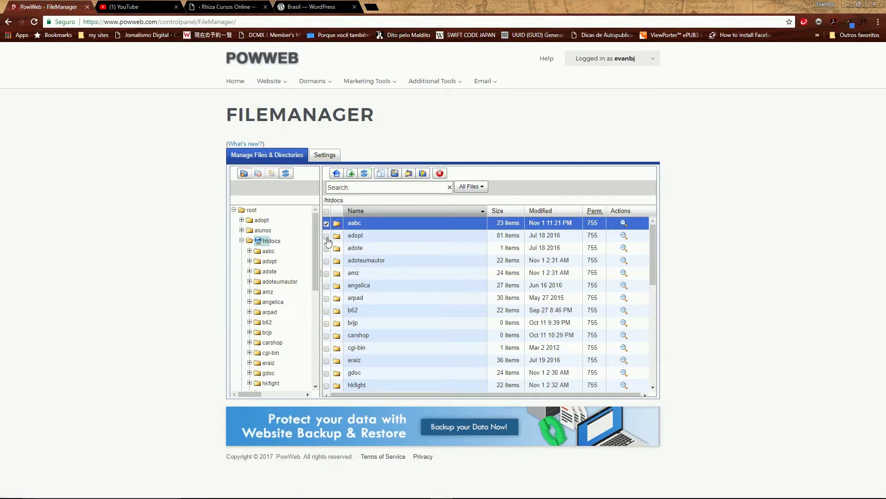
click(380, 175)
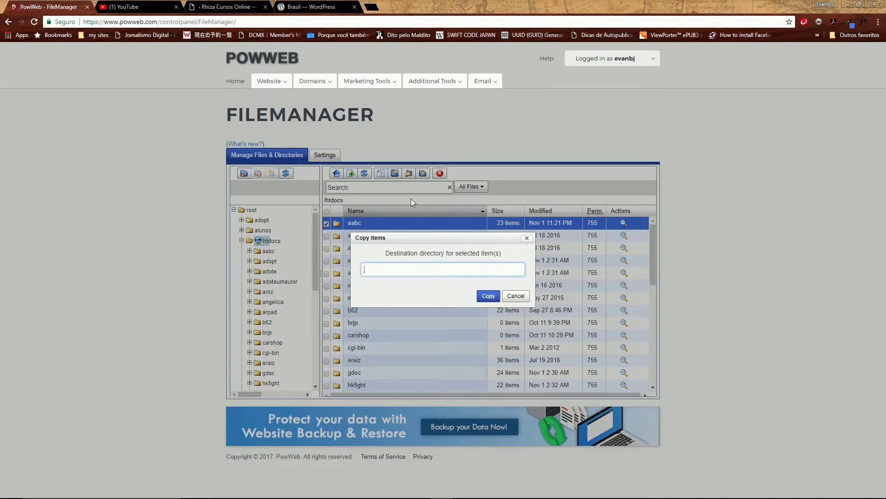
Cancel the copy and open the Move Items dialog for aabc instead
click(512, 298)
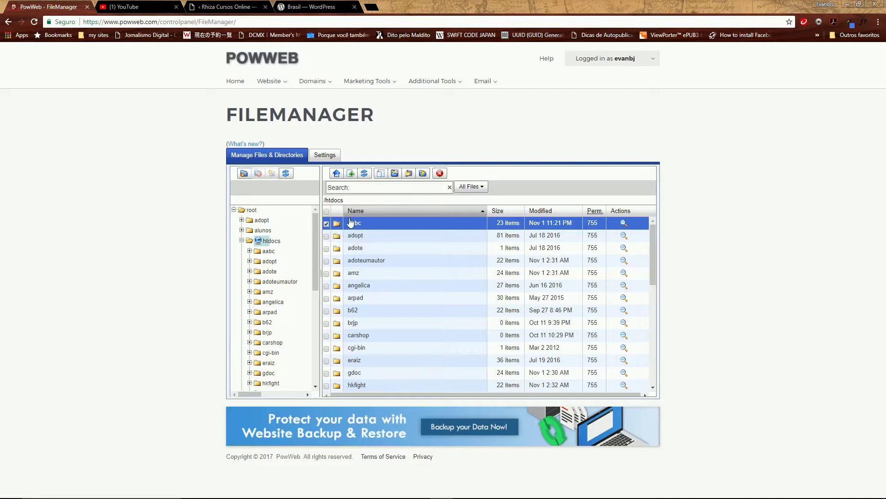
click(394, 173)
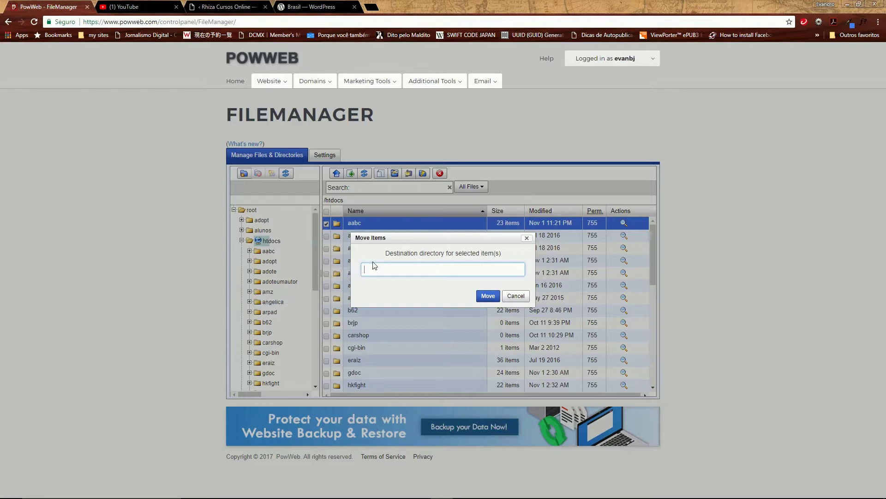
Enter /htdocs/amz as the move destination, then cancel without moving aabc
text(/htdoc)
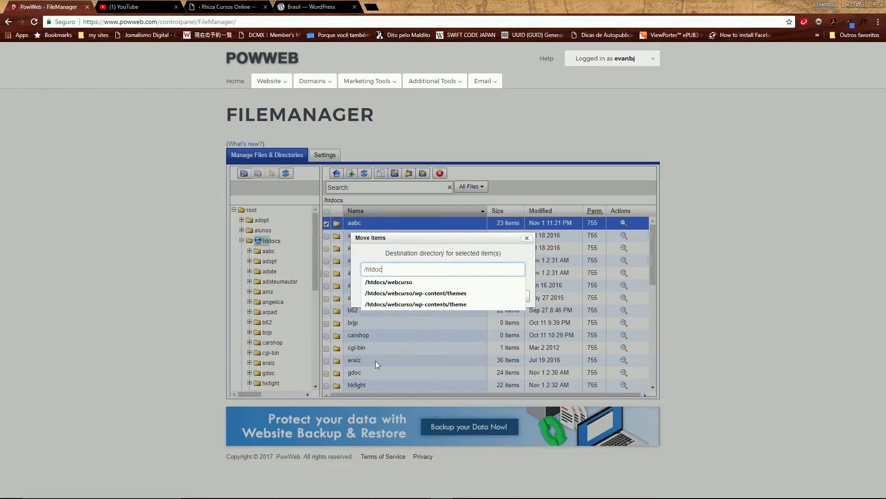
text(d)
key(BackSpace)
text(s/amz)
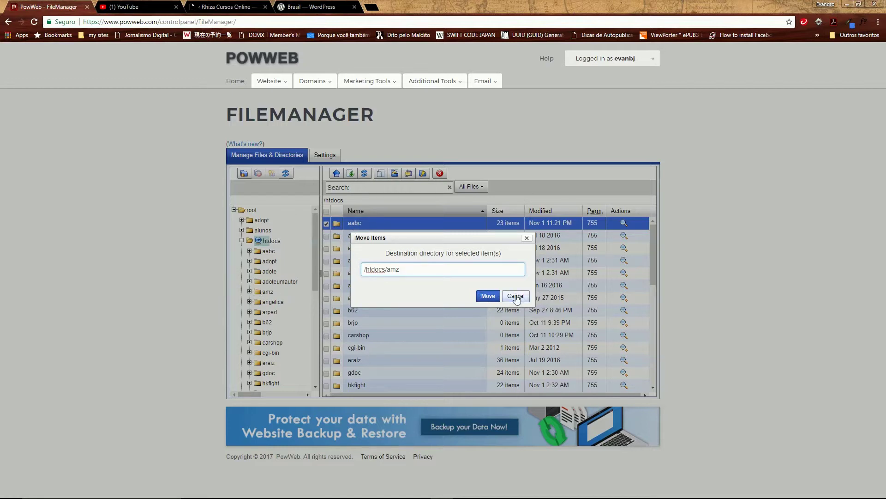
click(516, 297)
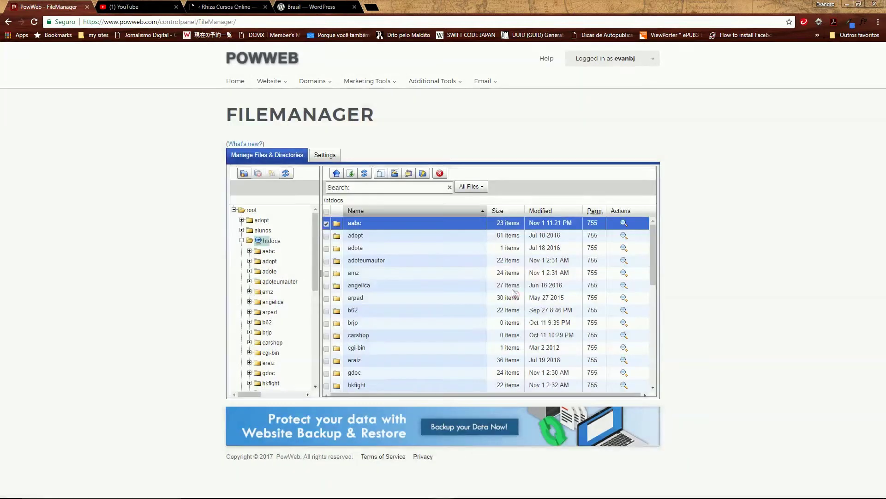
Dismiss the New Archive dialog, then view the aabc folder's 755 permissions
click(409, 175)
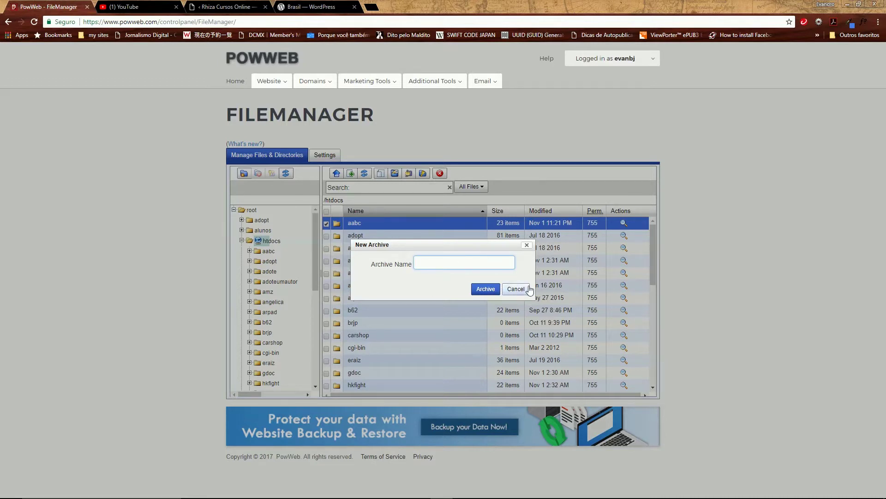
click(527, 289)
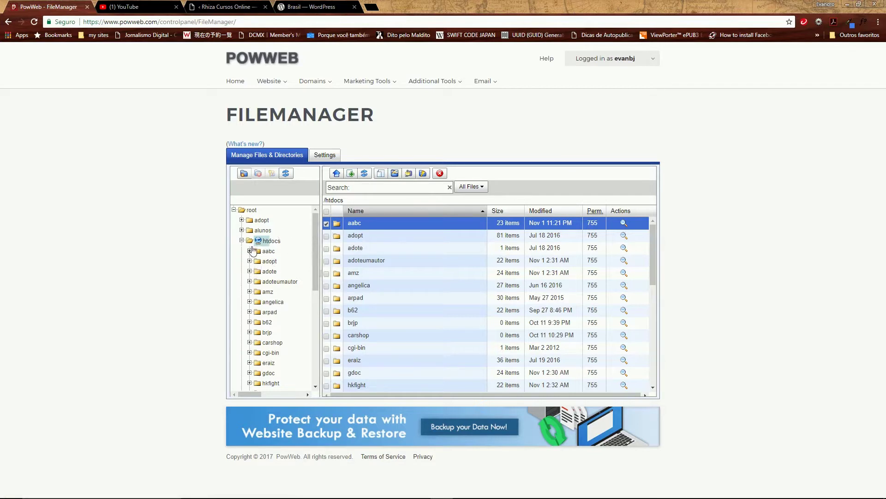
click(422, 173)
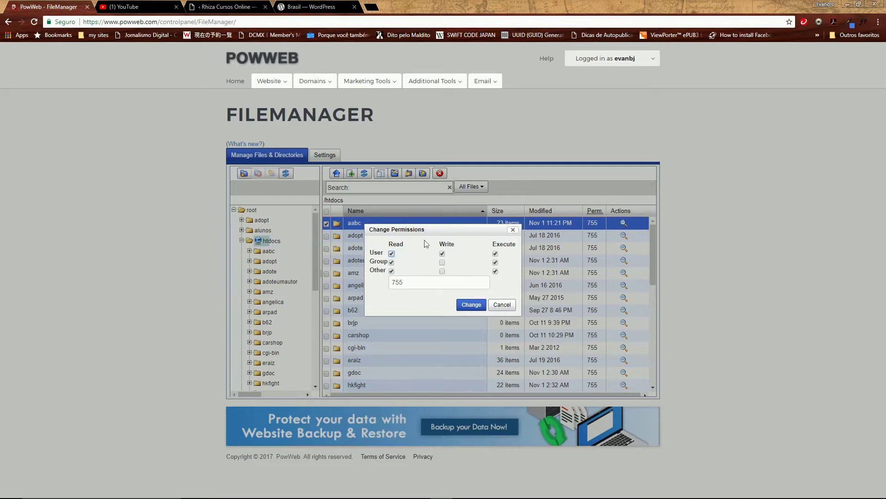
Close the permissions dialog unchanged and return to the Control Panel home page
click(502, 304)
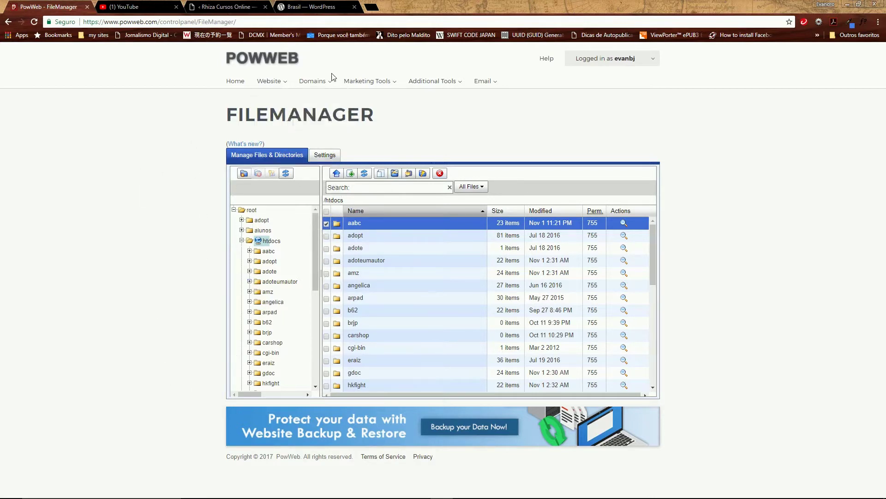
click(240, 86)
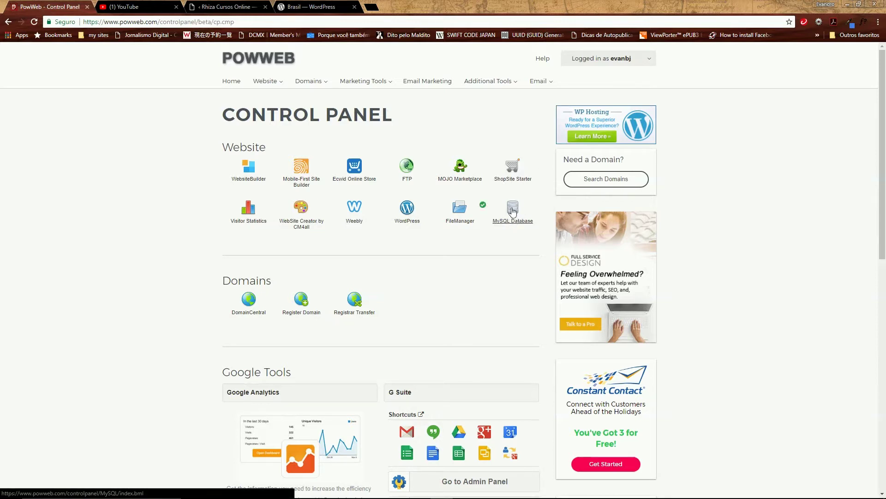
Open the MySQL Database manager from the Website section
click(514, 212)
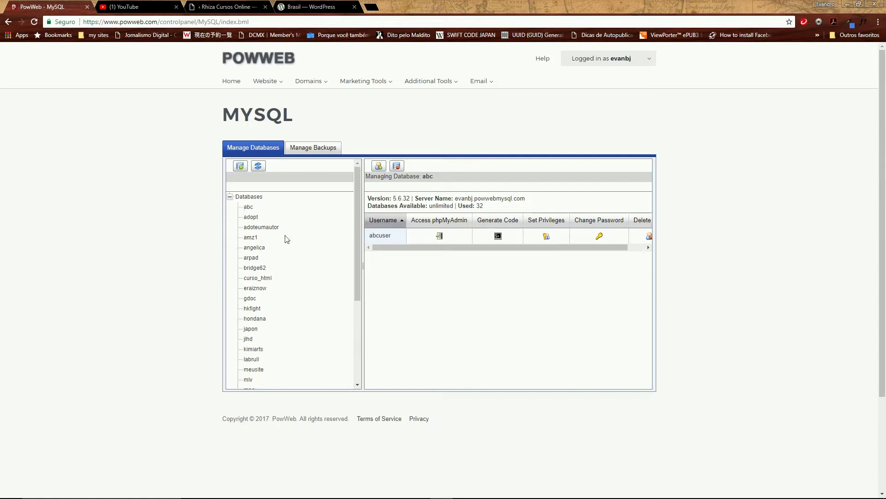
Scroll the Databases list and select mlv to see its user mlvuser
mouse_move(356, 260)
mouse_down()
mouse_move(360, 358)
mouse_move(355, 276)
mouse_up()
scroll(259, 295, down, 6)
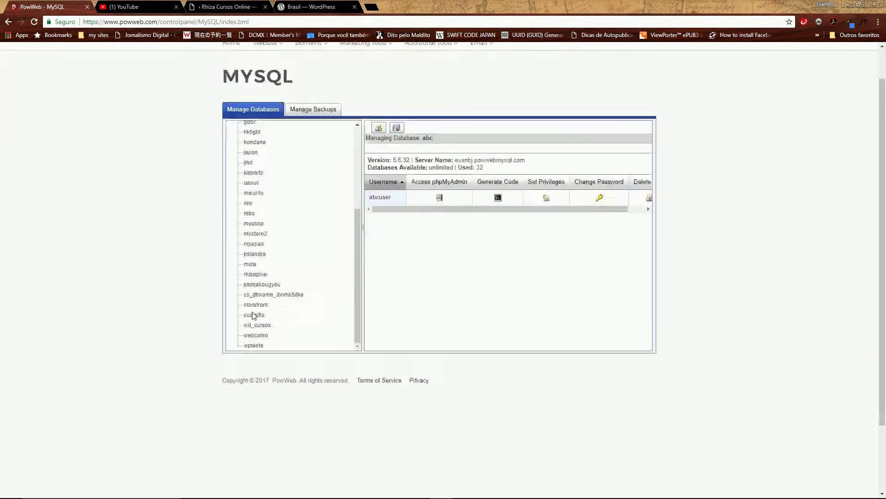
scroll(254, 316, up, 3)
scroll(282, 239, up, 5)
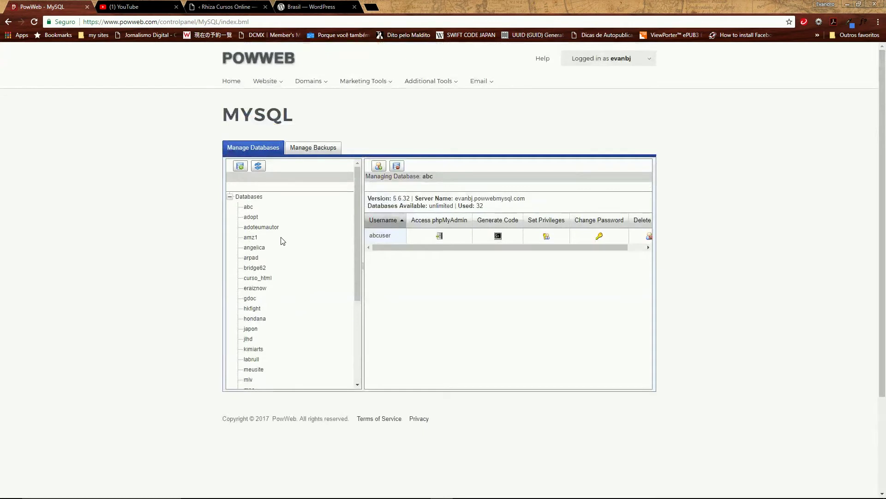
scroll(283, 242, down, 5)
scroll(284, 247, up, 5)
scroll(303, 258, down, 4)
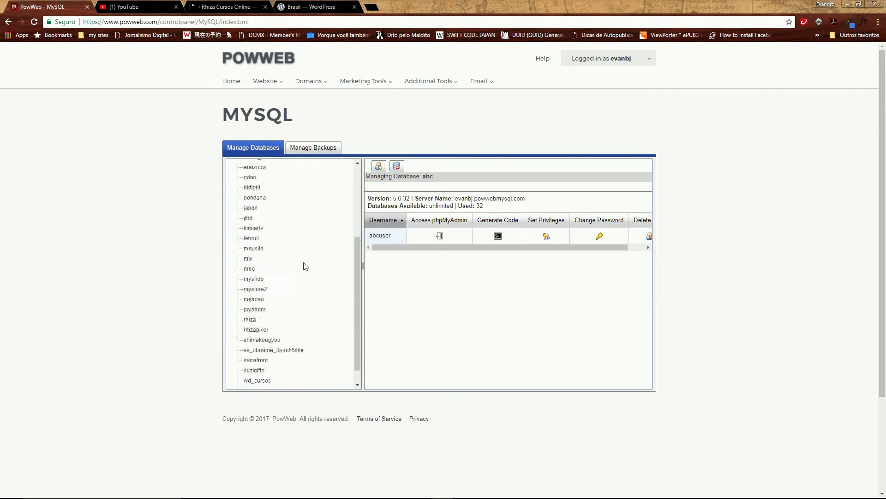
scroll(295, 272, up, 4)
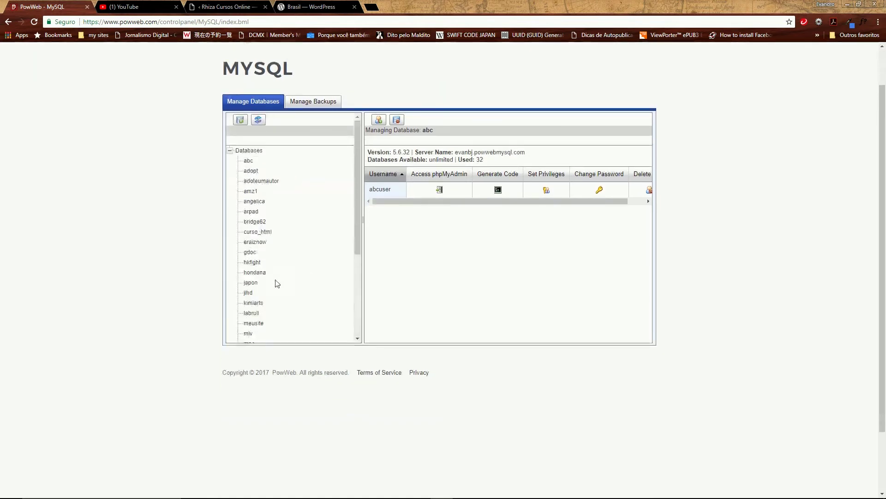
scroll(275, 277, down, 4)
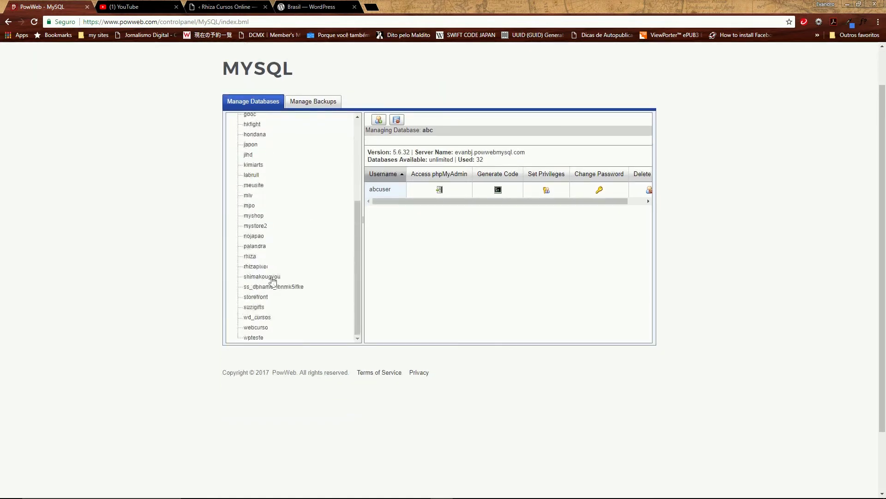
click(248, 196)
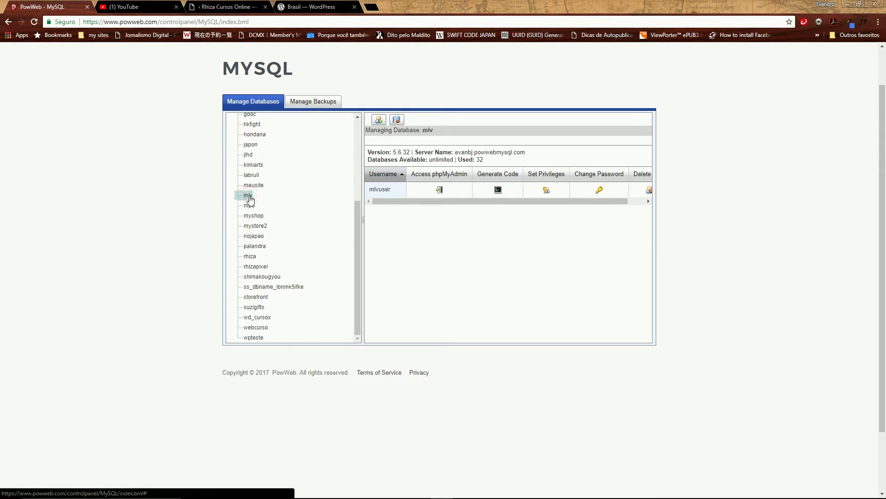
click(498, 190)
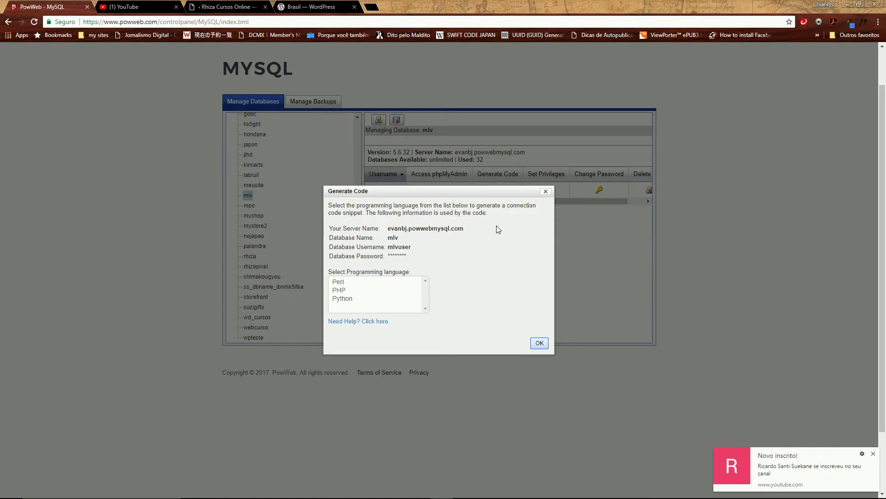
click(874, 454)
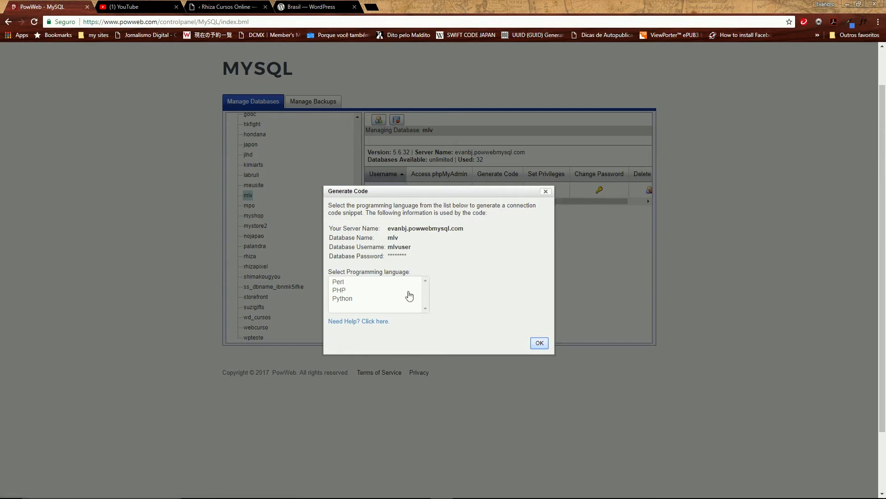
click(547, 191)
scroll(270, 203, up, 5)
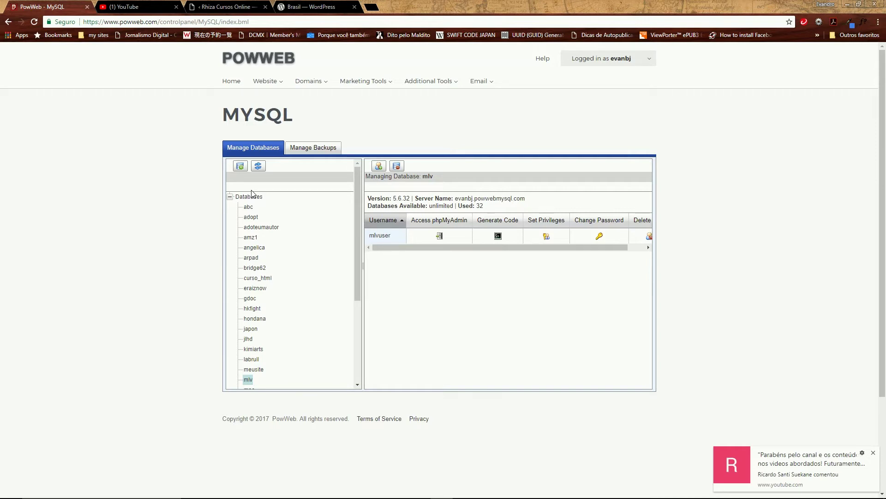
Start a new database named petshop with the username petshopuser
click(240, 168)
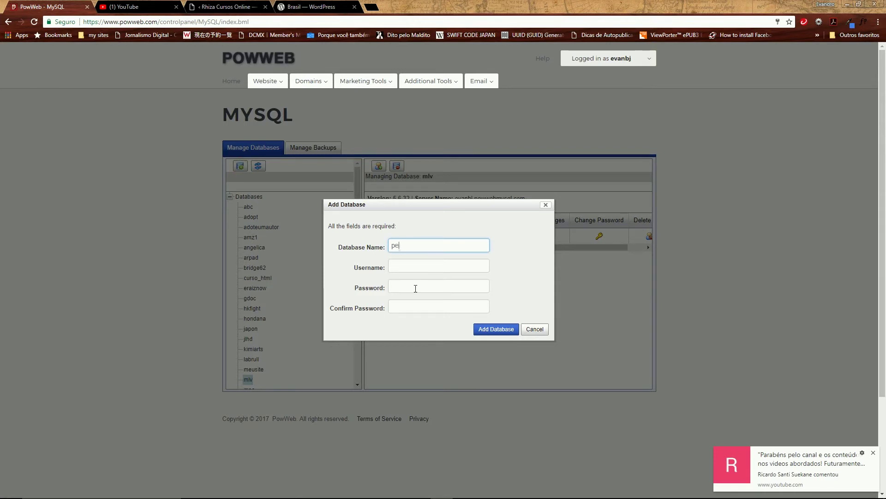
text(op)
click(401, 264)
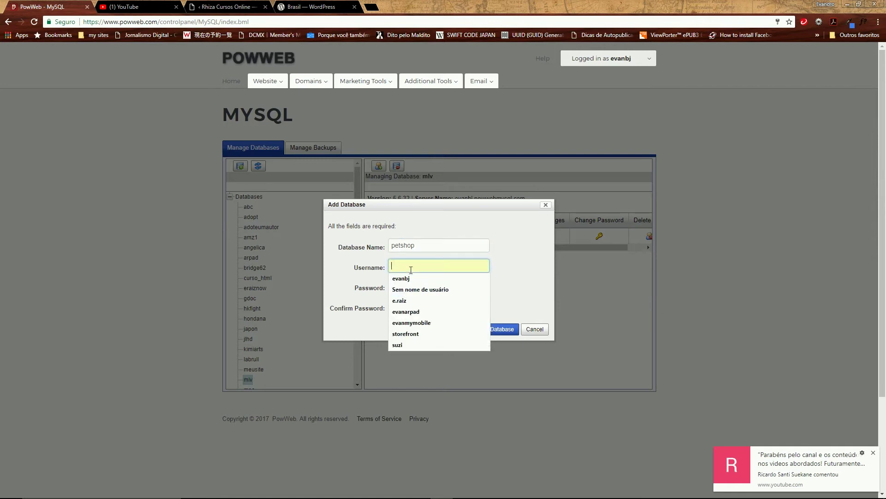
text(pet)
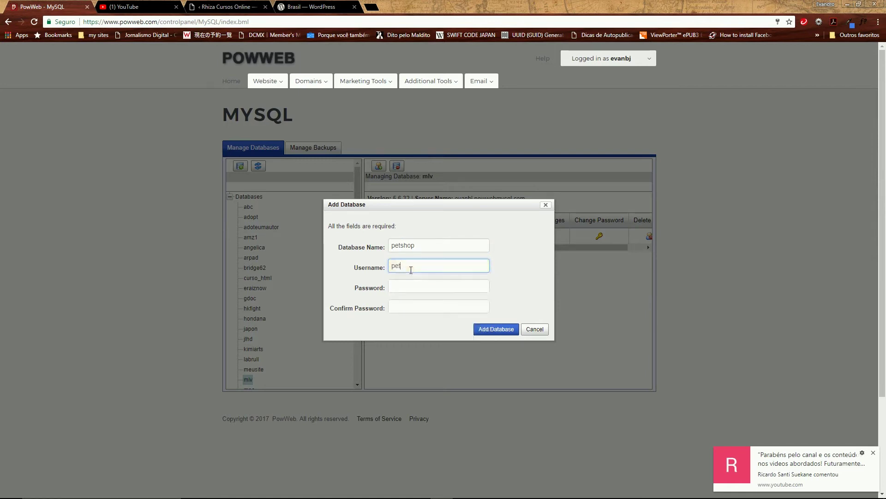
text(shopuser)
Enter and confirm the database user's password, then submit to create petshop
click(397, 287)
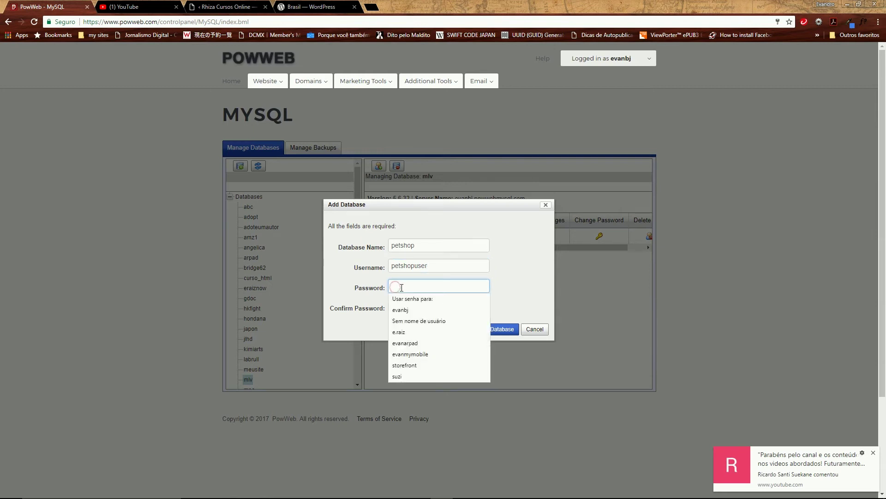
click(515, 270)
click(397, 286)
click(506, 278)
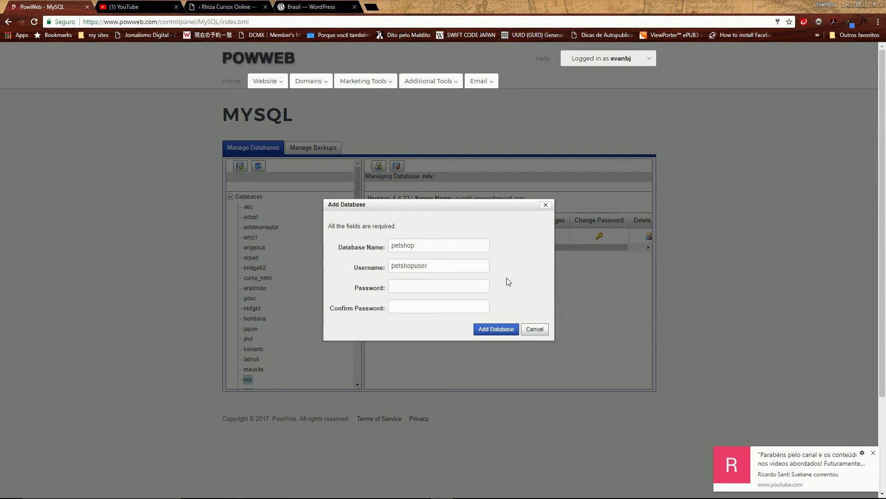
click(430, 287)
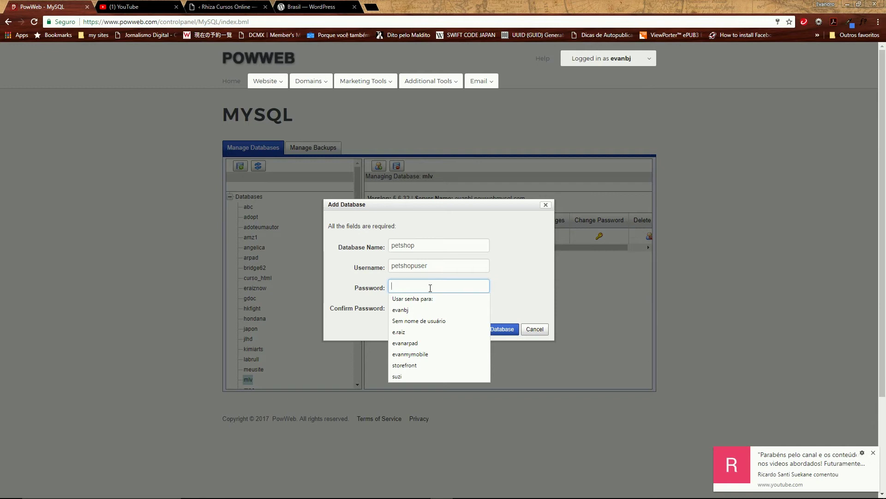
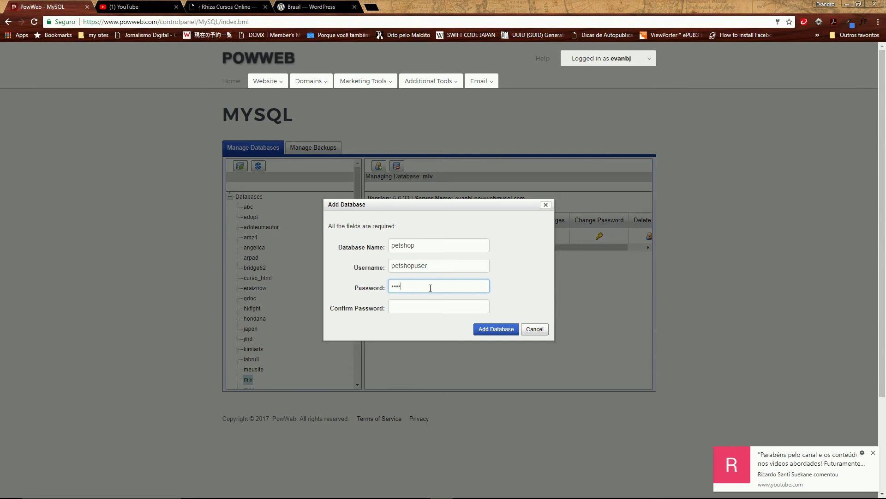
click(400, 307)
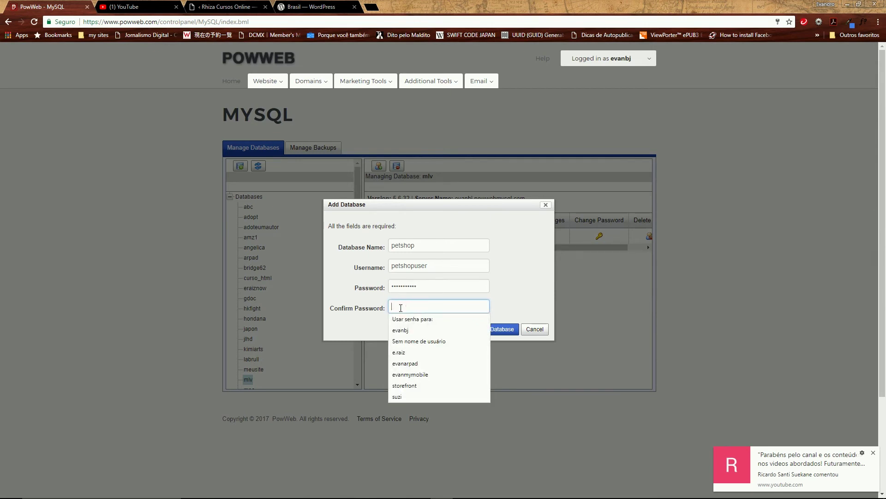
text(**)
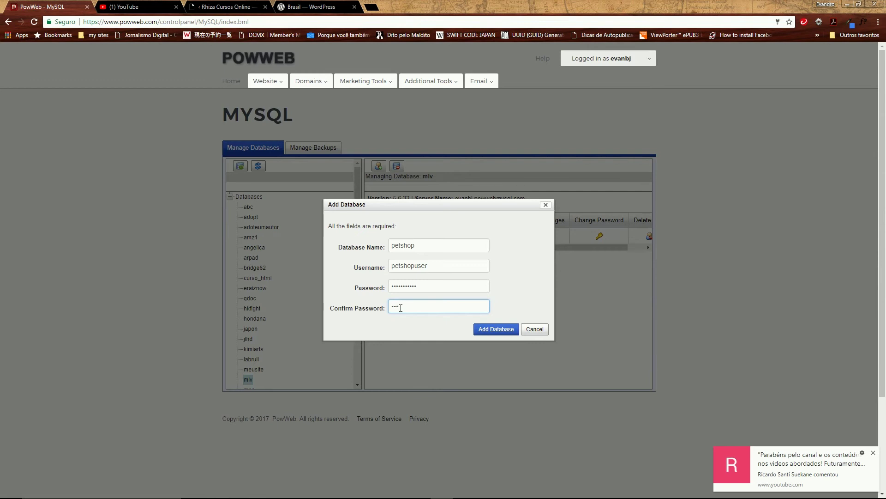
text(*******)
click(495, 332)
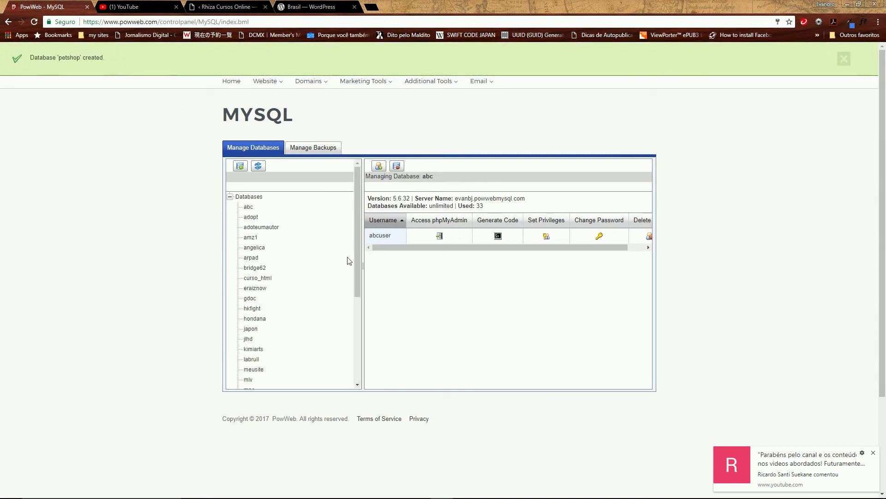
Refresh the database tree and select petshop to show its user petshopuser
click(258, 166)
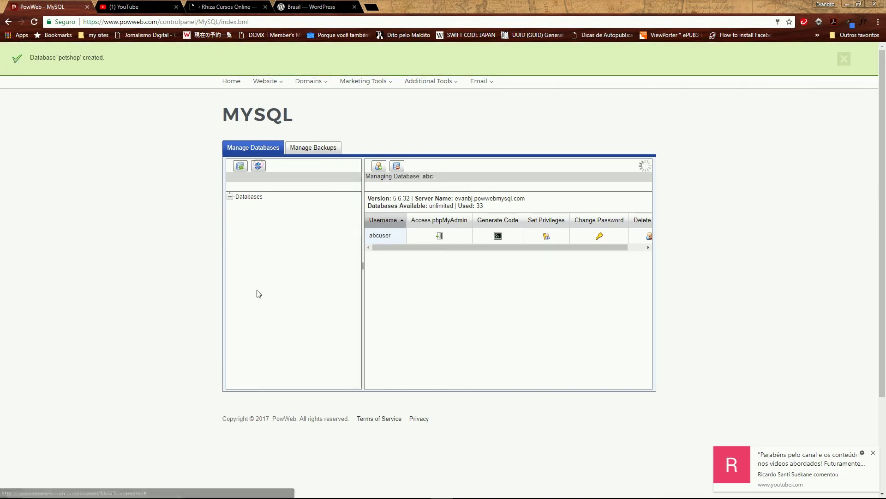
drag(358, 271, 357, 362)
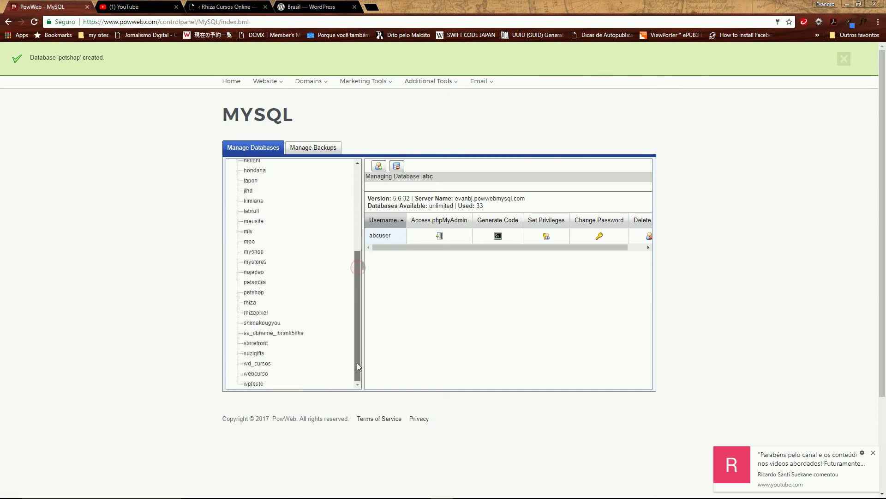
click(258, 295)
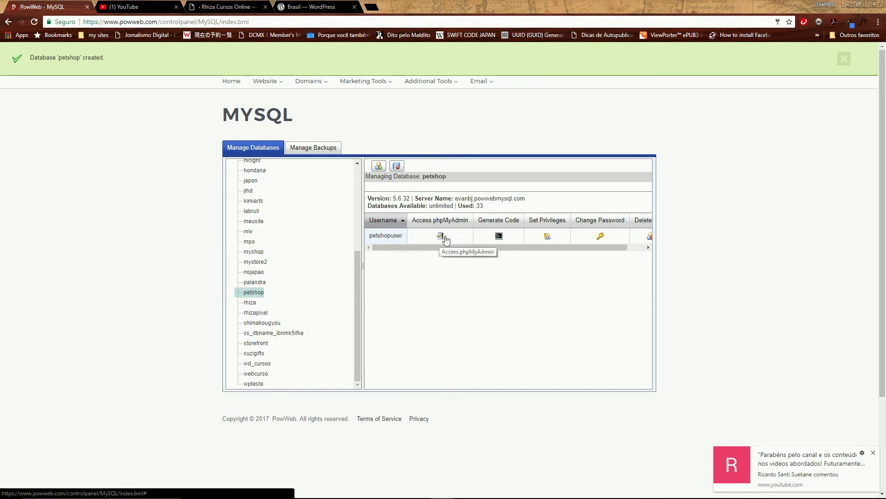
click(499, 236)
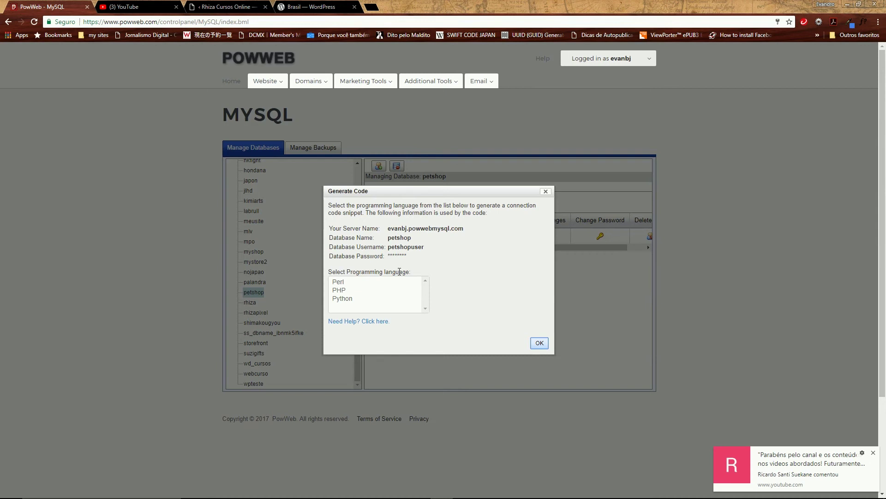
click(538, 343)
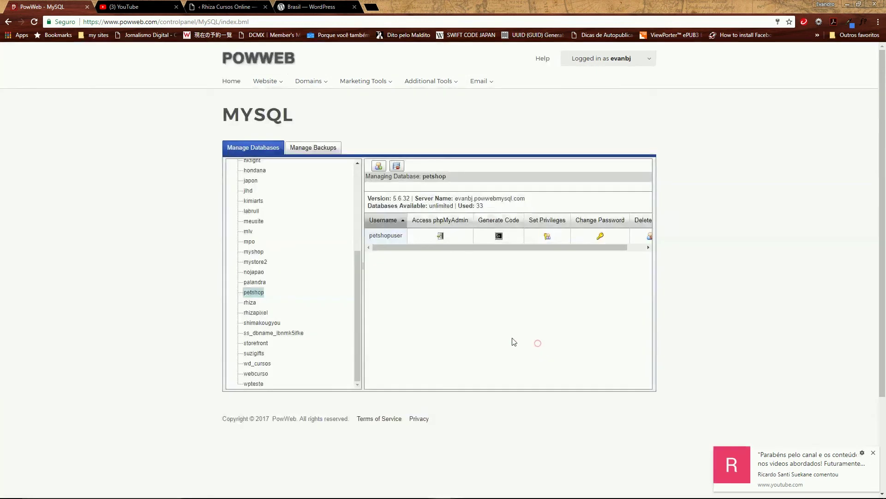
click(259, 295)
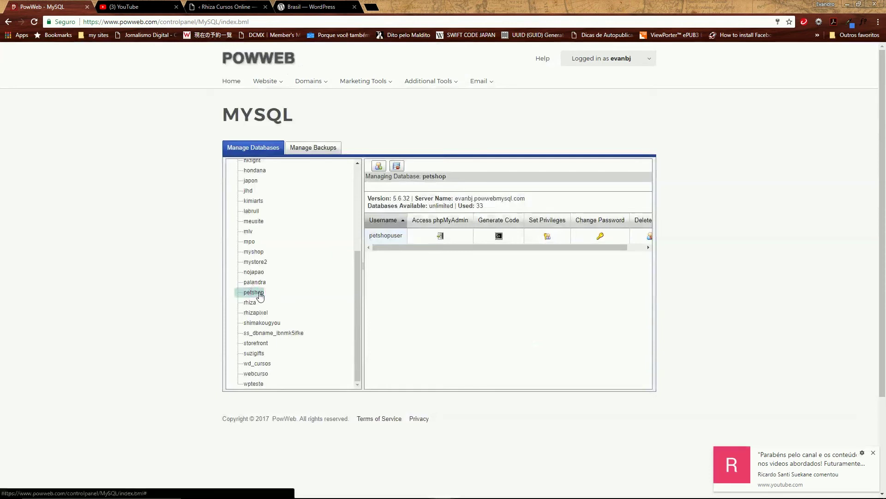
Permanently drop the petshop database, then return to the Control Panel home page
click(397, 167)
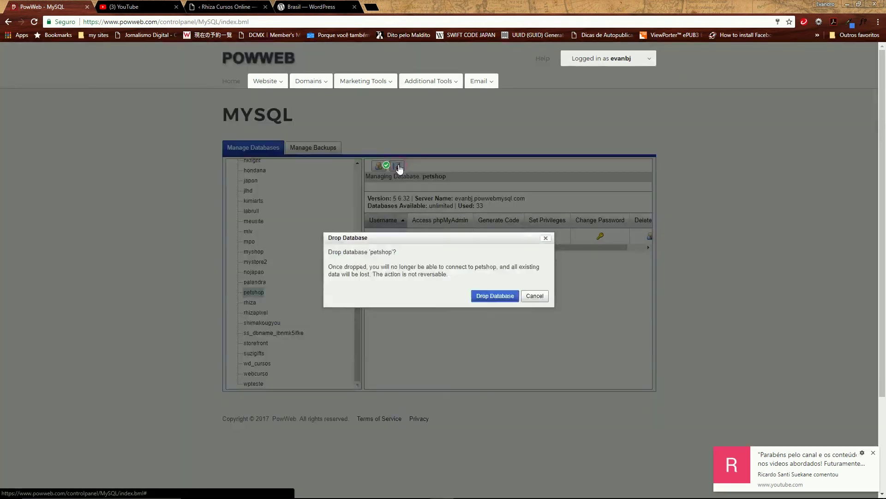
click(508, 300)
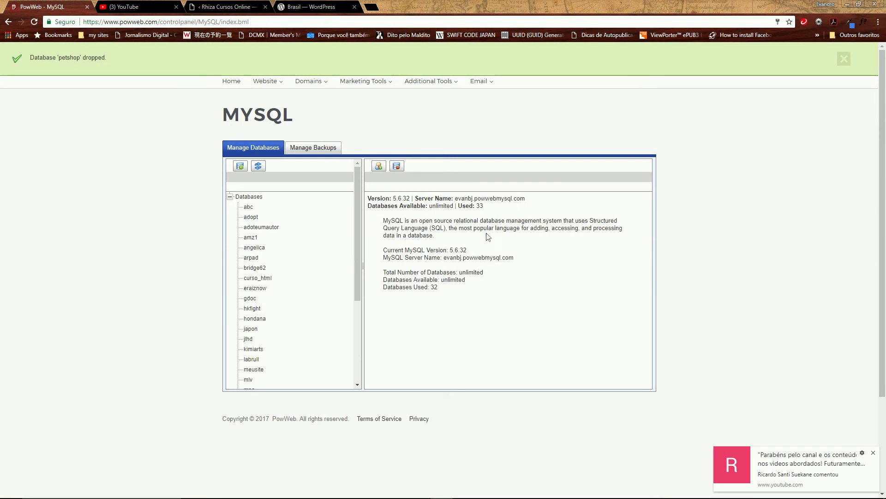
click(231, 84)
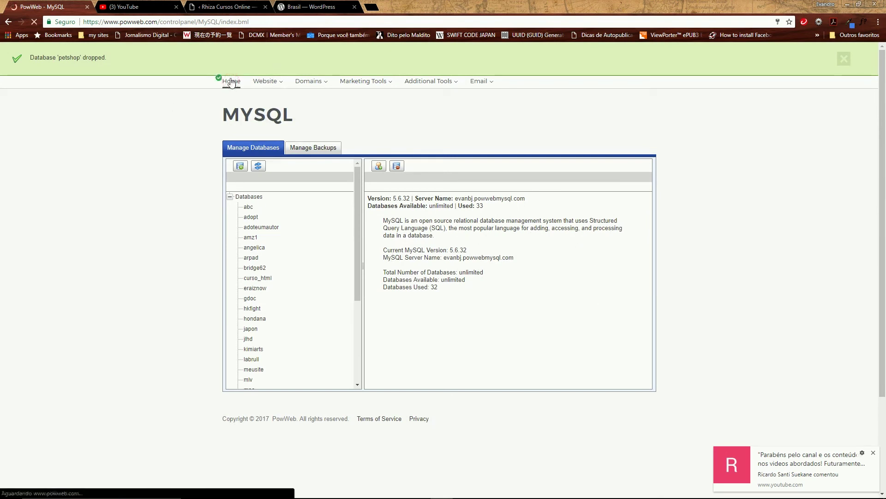